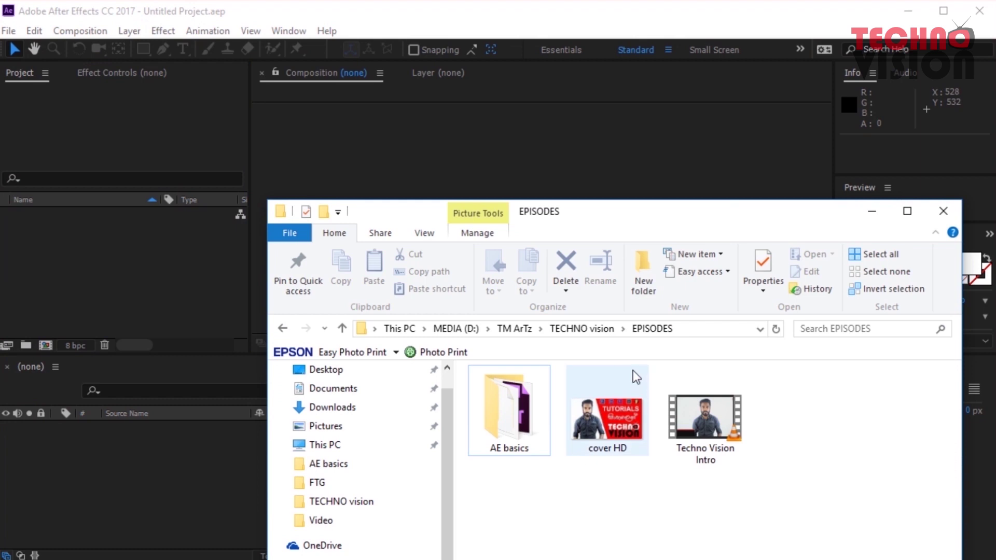
- Drag Techno Vision Intro.mp4 from File Explorer into the After Effects Project panel
left_click_drag(624, 218, 649, 162)
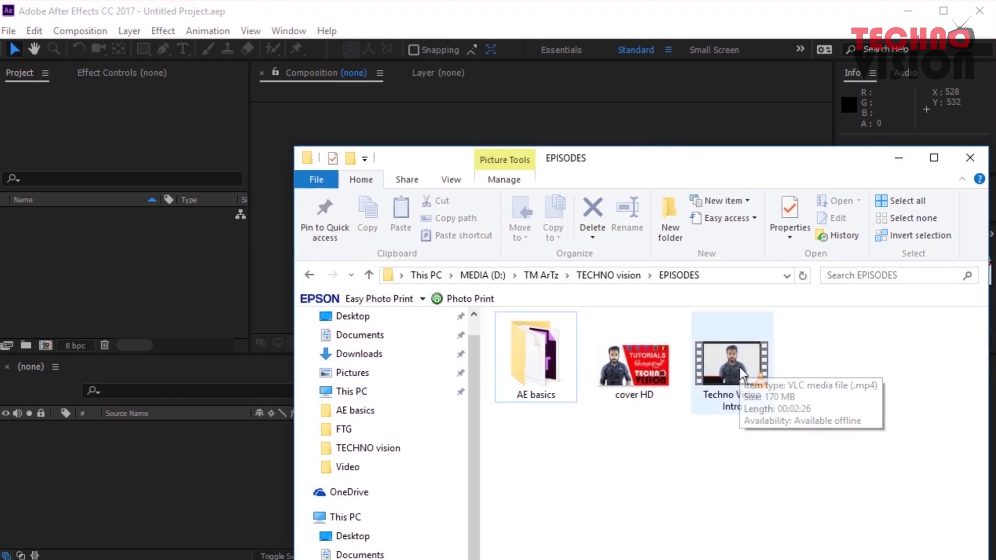
left_click_drag(741, 370, 172, 273)
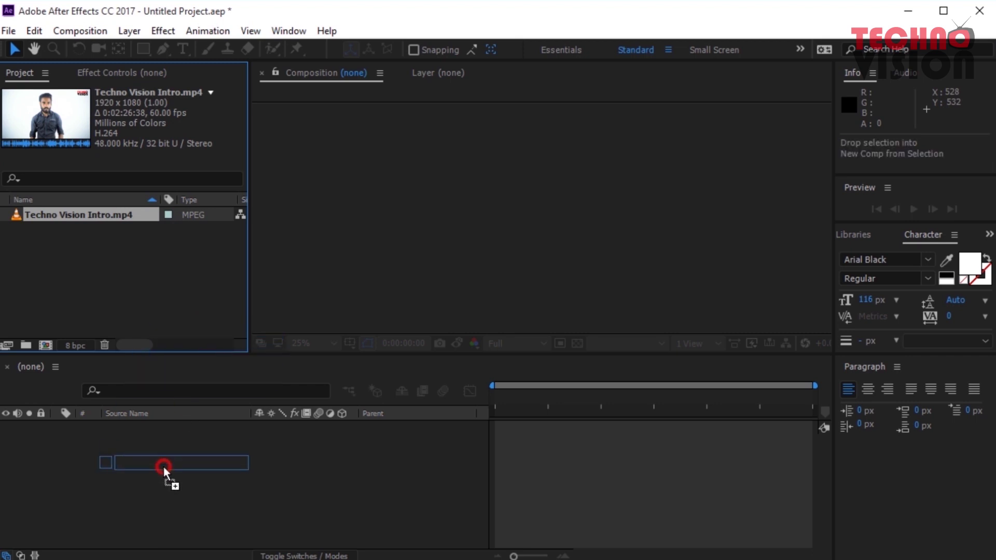
- Build a Techno Vision Intro composition from the clip and scrub to around 15 seconds
left_click_drag(77, 216, 162, 478)
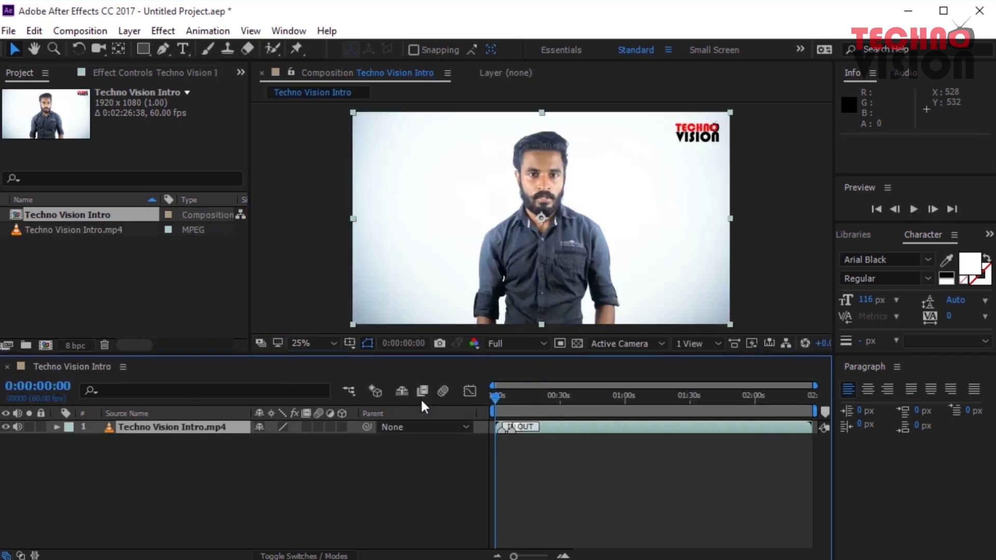
mouse_move(496, 397)
left_mouse_down()
mouse_move(565, 402)
mouse_move(519, 408)
left_mouse_up()
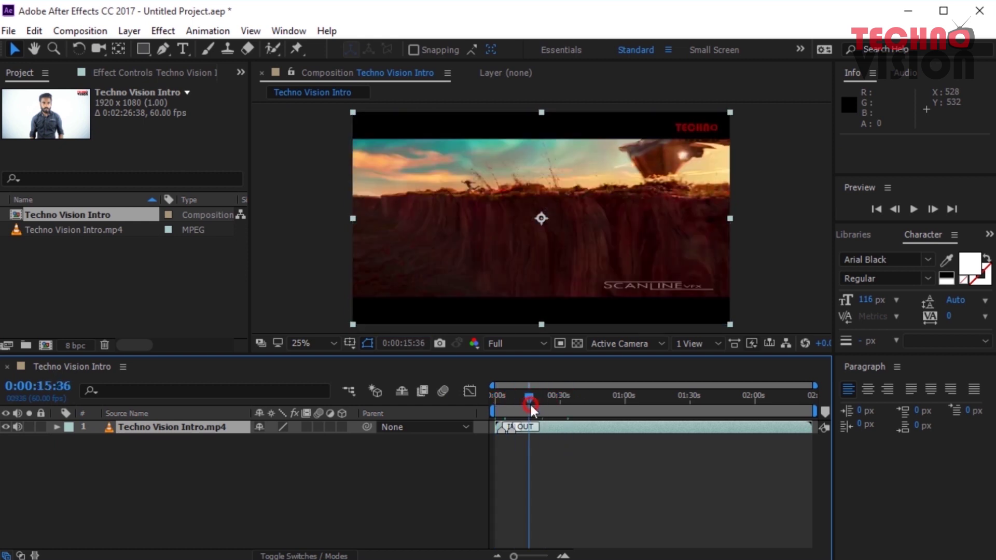
left_click_drag(519, 410, 696, 409)
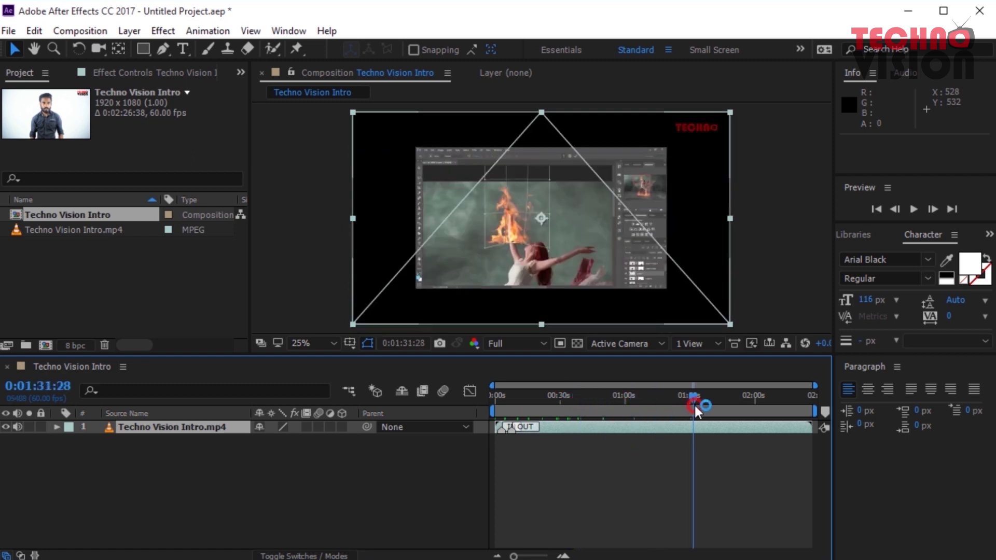
- Step preview resolution through Half and Third down to Quarter, and enable shy-layer hiding
left_click(517, 344)
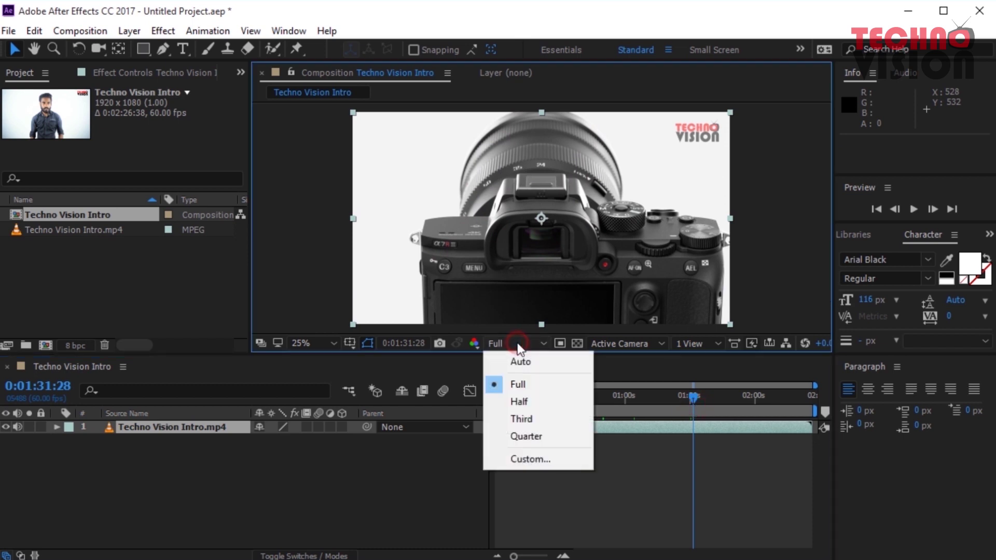
left_click(526, 404)
left_click(525, 342)
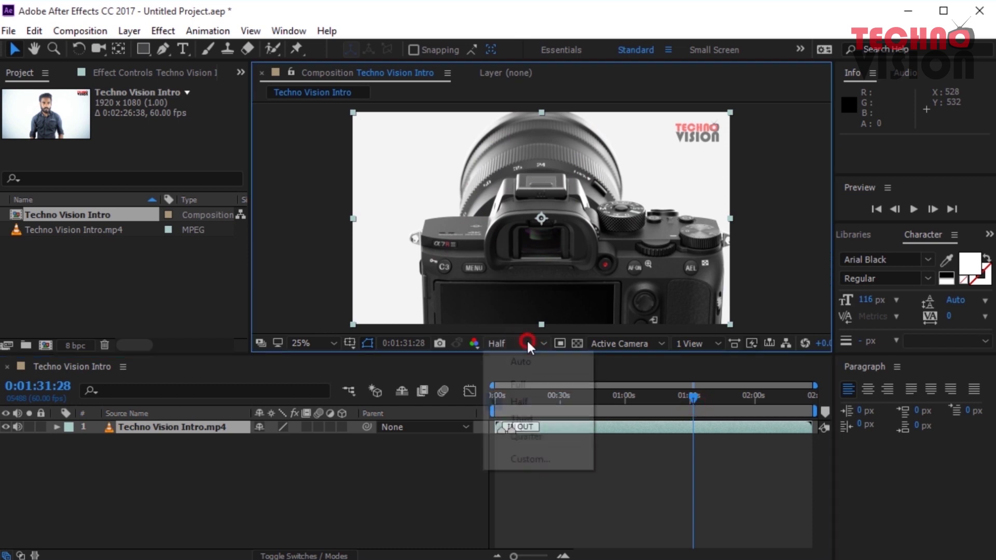
left_click(532, 419)
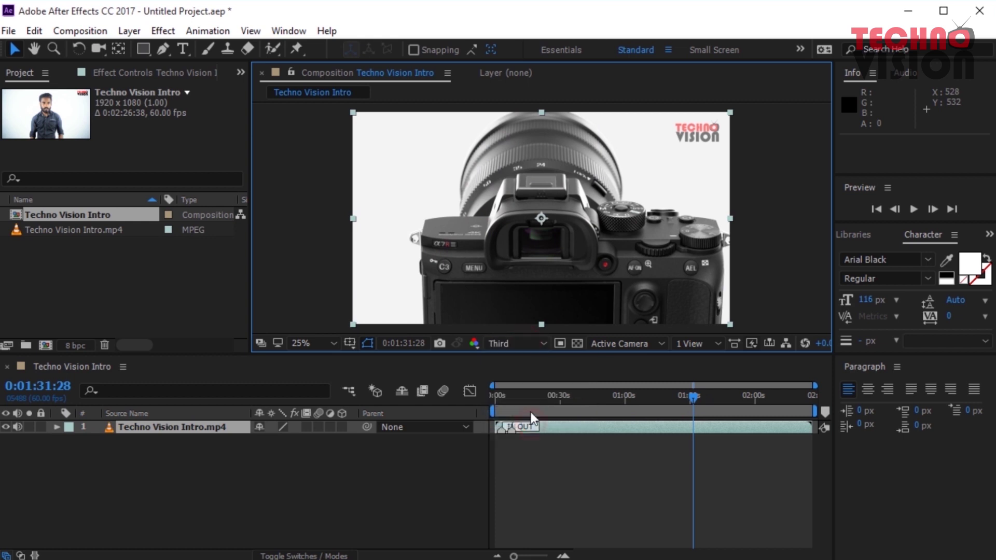
left_click(528, 346)
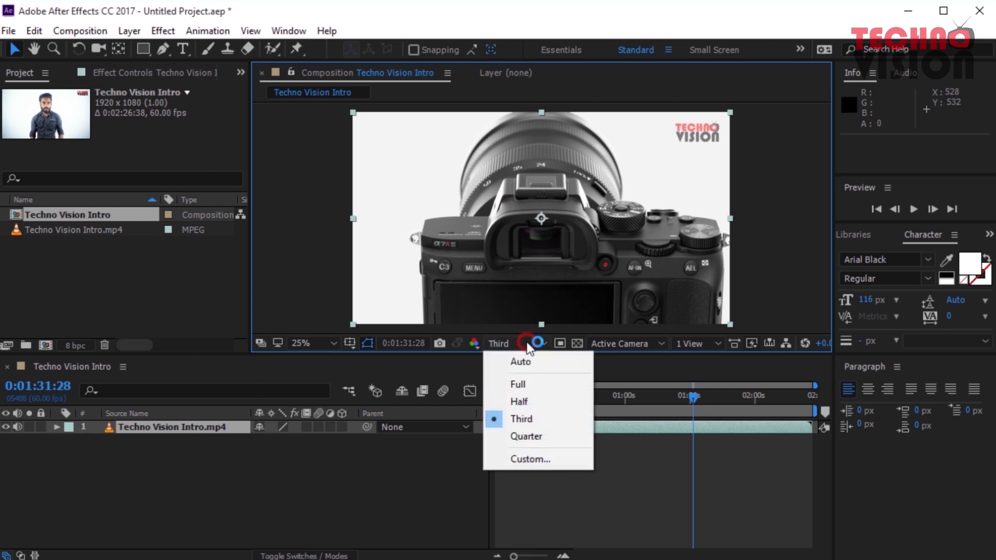
left_click(528, 437)
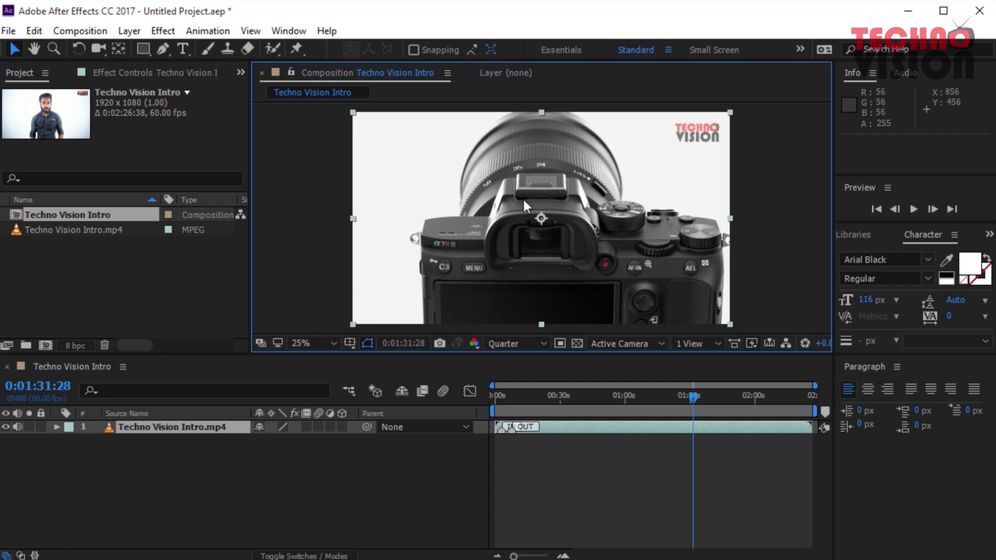
left_click(401, 392)
left_click(200, 430)
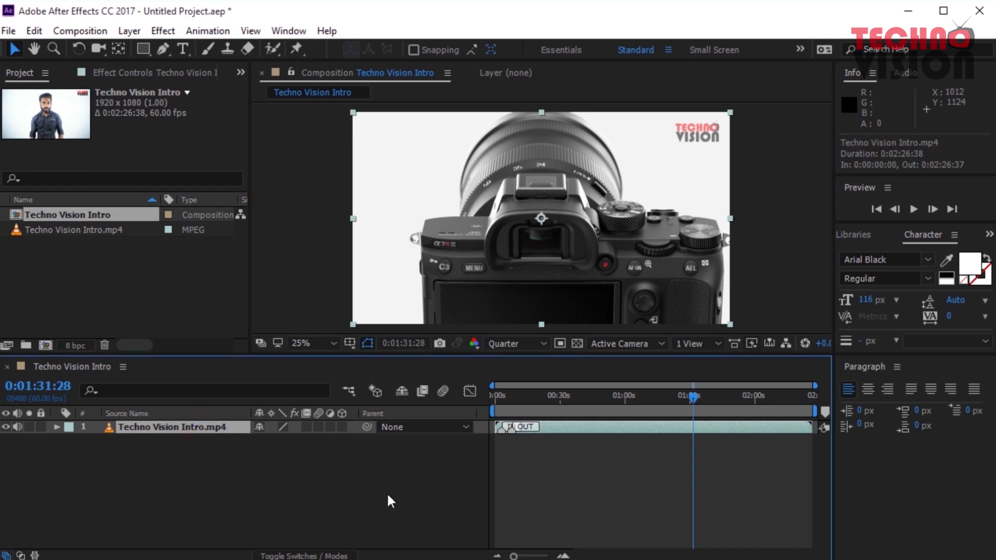
- Duplicate the clip layer, start the copy at 0:00:14:53, and compare layers by toggling visibility
key("ctrl+d")
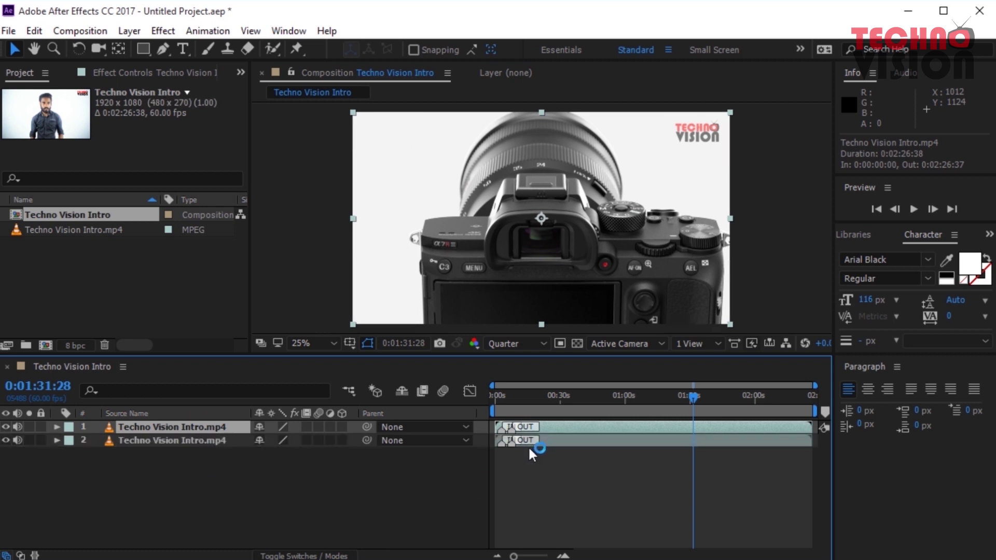
mouse_move(677, 405)
left_mouse_down()
mouse_move(590, 415)
mouse_move(587, 429)
mouse_move(602, 432)
left_mouse_up()
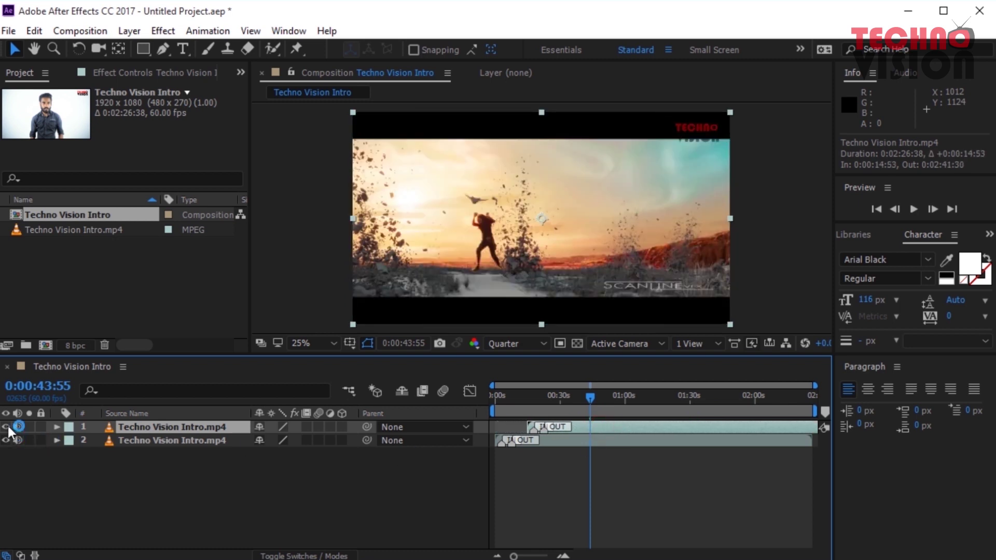
left_click(5, 426)
left_click(6, 427)
left_click(6, 427)
left_click(7, 427)
left_click(7, 427)
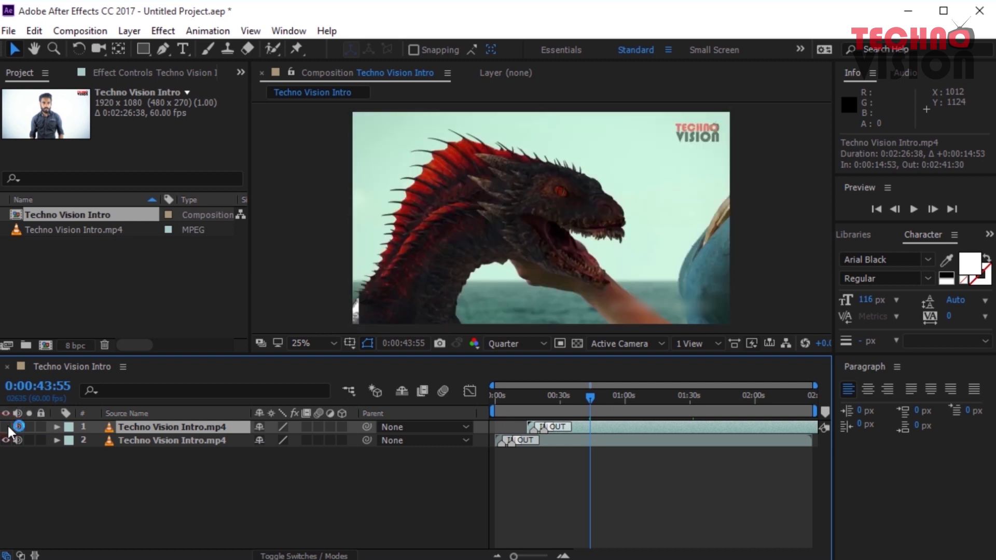
left_click(6, 427)
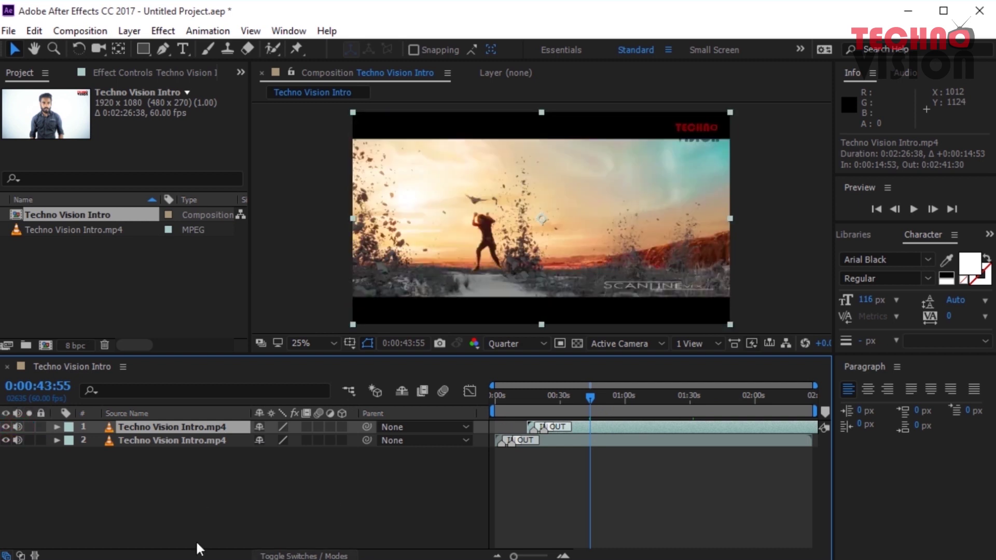
left_click(18, 438)
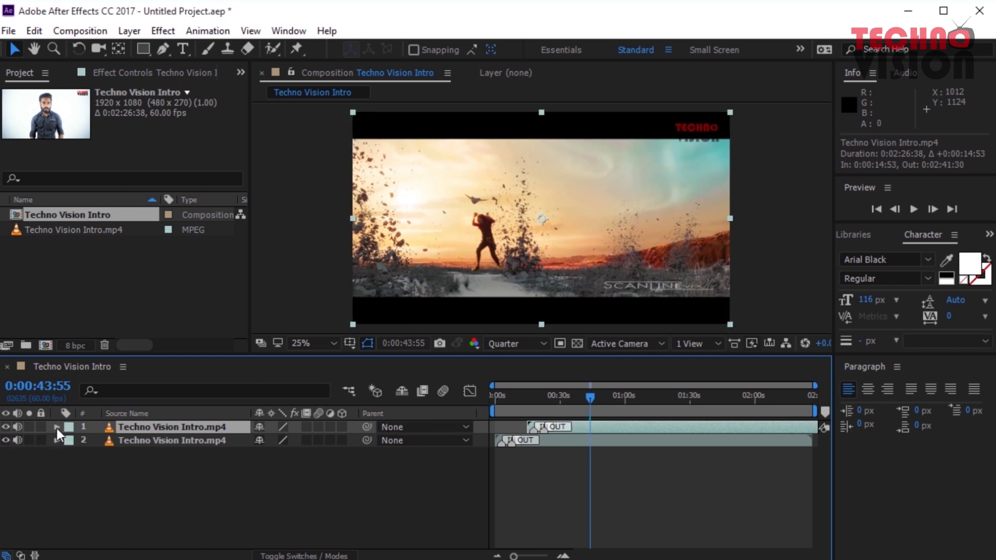
- Try the top layer's Anchor Point, Scale and Opacity, restoring each to its original value
left_click(57, 426)
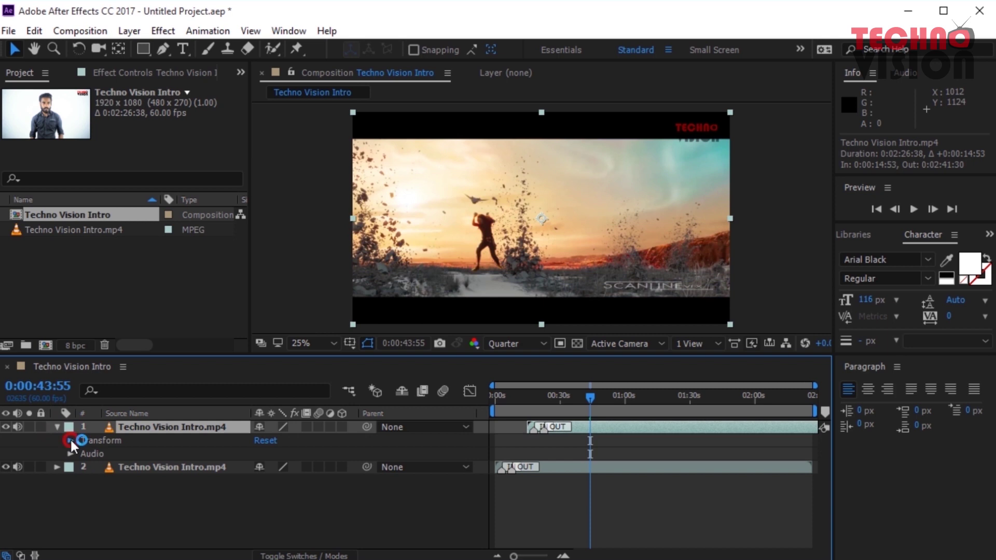
left_click(71, 441)
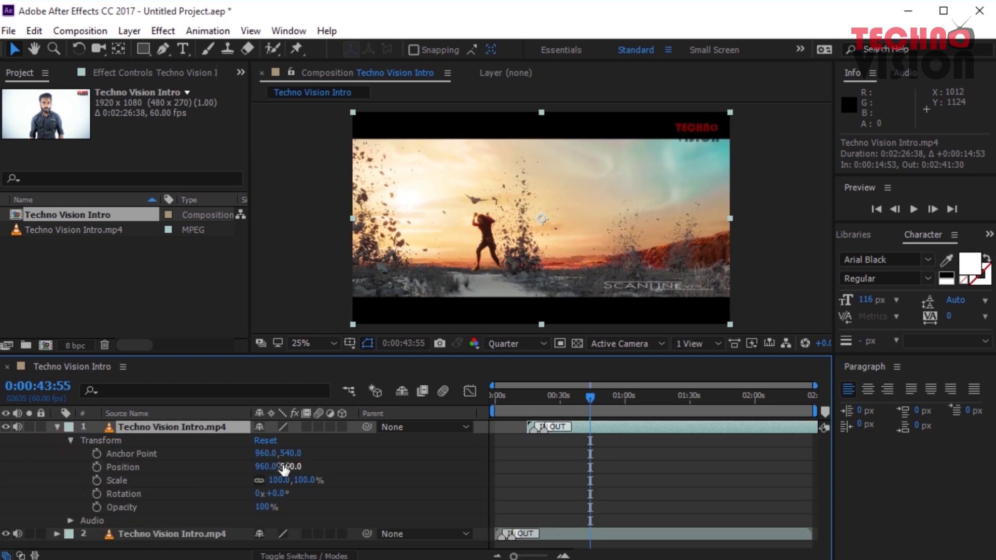
mouse_move(266, 455)
left_mouse_down()
mouse_move(211, 466)
mouse_move(424, 464)
left_mouse_up()
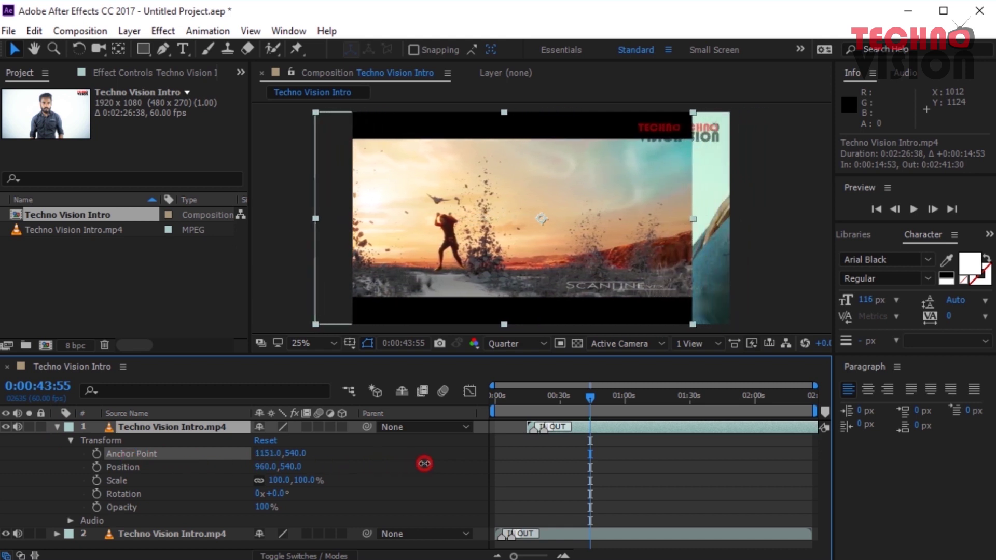
key("ctrl+z")
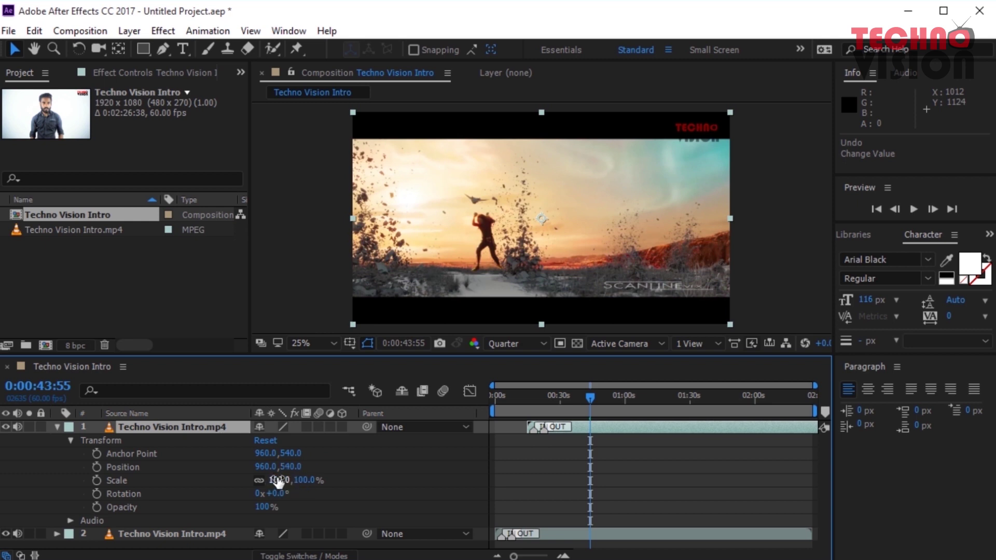
mouse_move(280, 487)
left_mouse_down()
mouse_move(309, 500)
mouse_move(295, 506)
left_mouse_up()
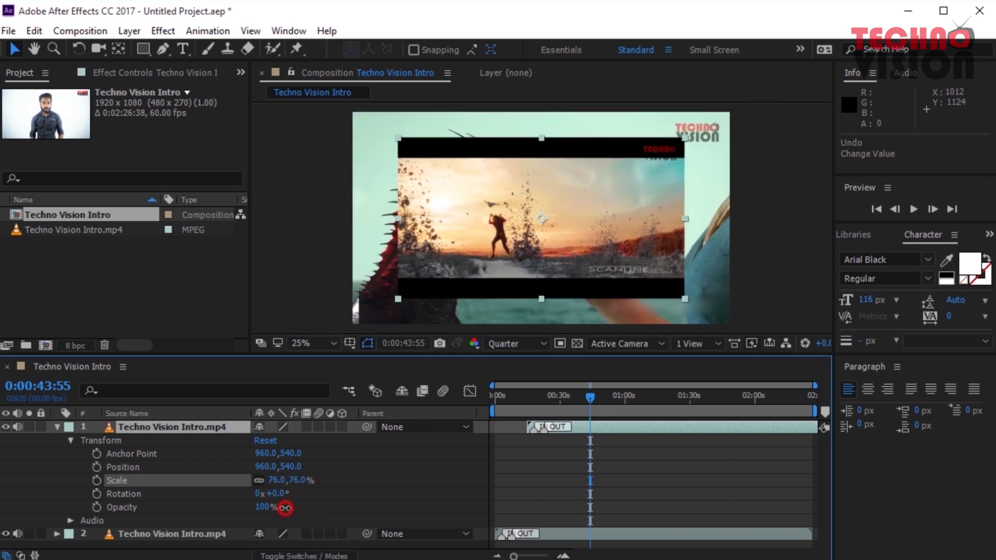
left_click_drag(294, 506, 289, 515)
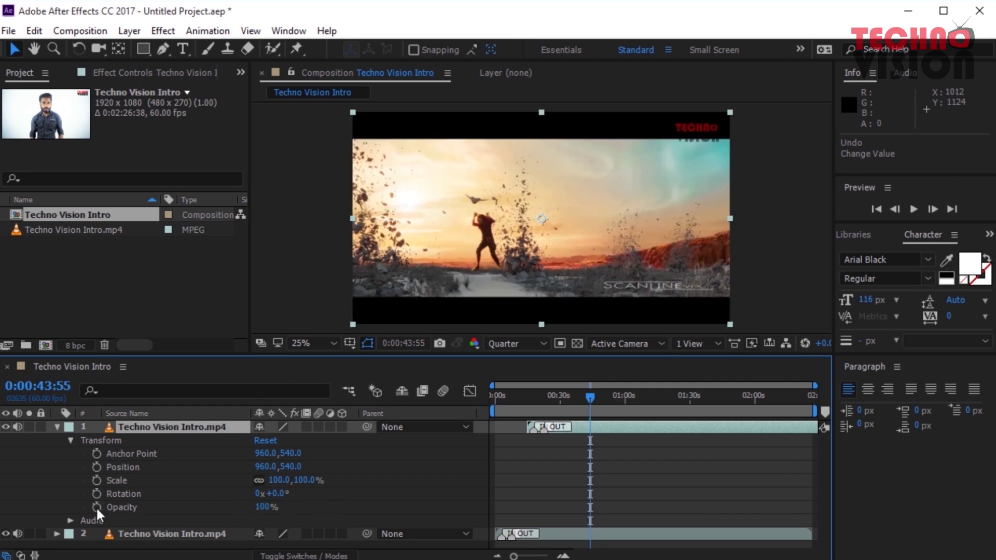
left_click_drag(261, 508, 181, 514)
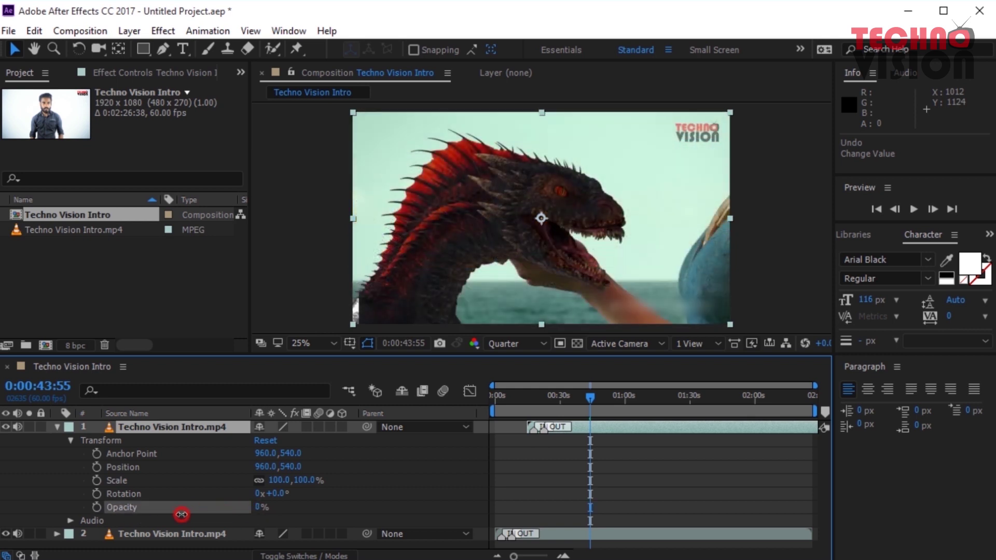
left_click_drag(181, 515, 344, 513)
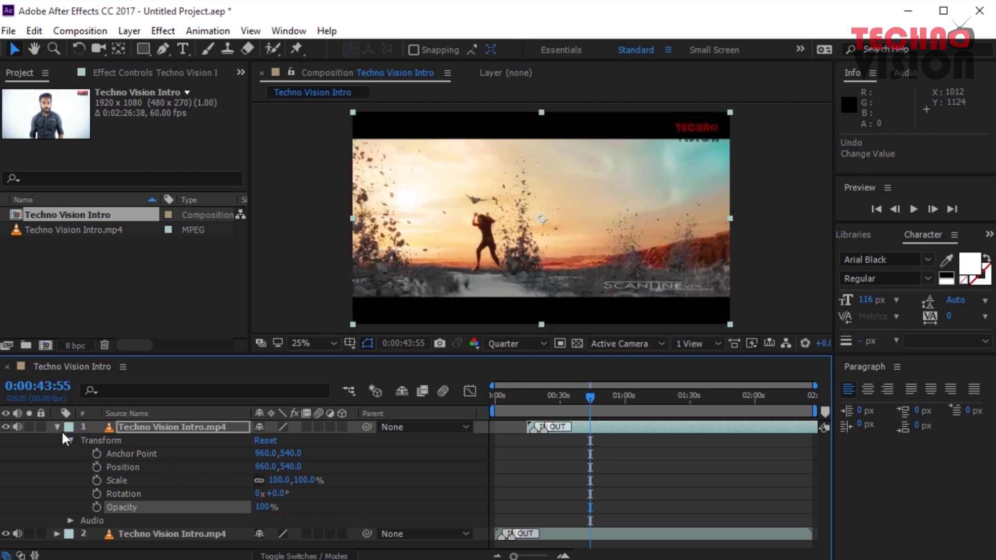
- Collapse the top layer's properties, then create and delete an extra duplicate layer
left_click(56, 427)
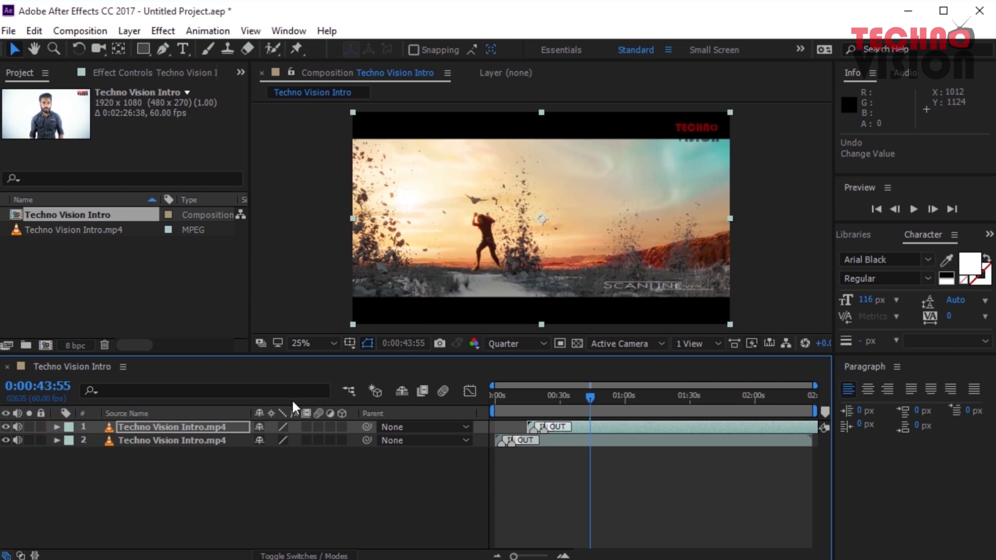
left_click(612, 426)
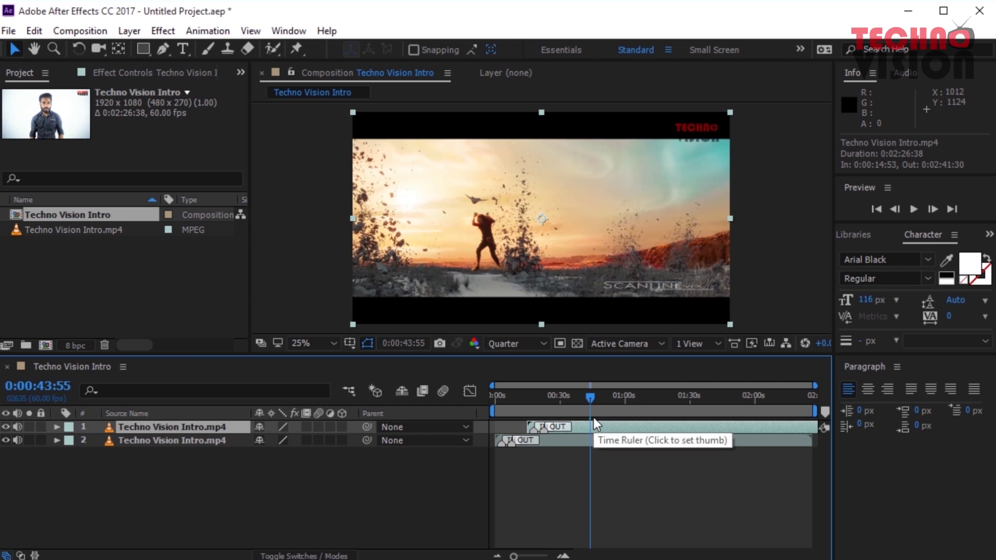
key("ctrl+d")
left_click(581, 440)
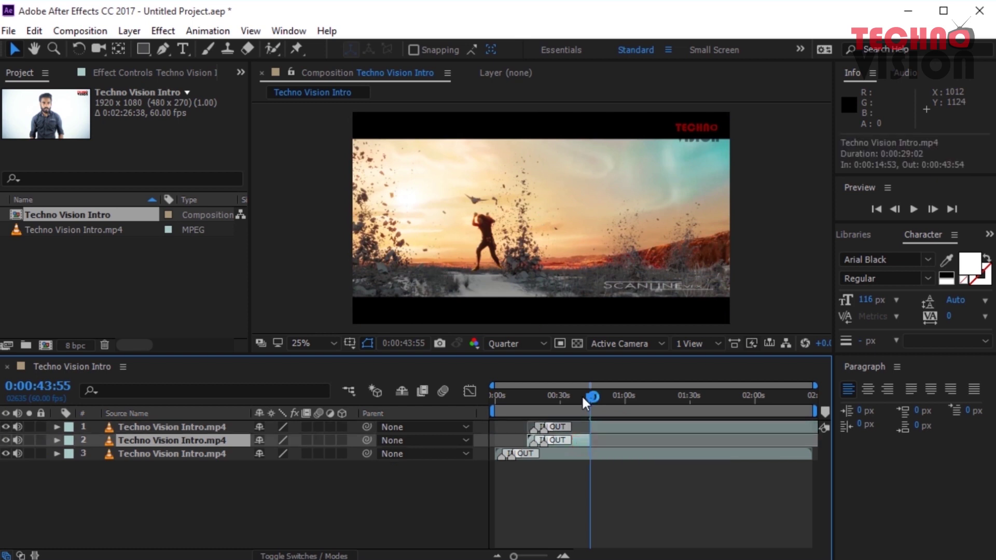
left_click_drag(590, 397, 629, 397)
left_click(649, 425)
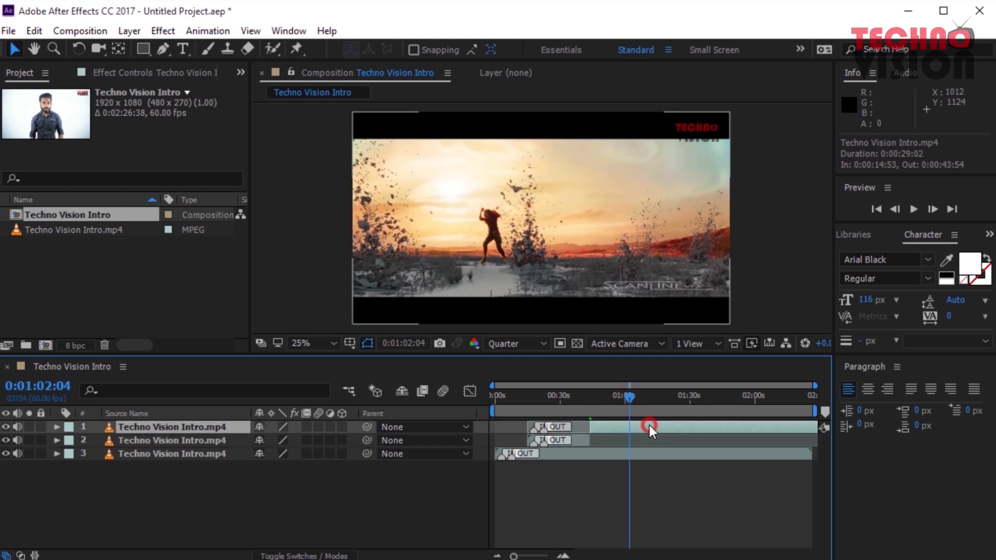
key("Delete")
left_click_drag(628, 397, 582, 399)
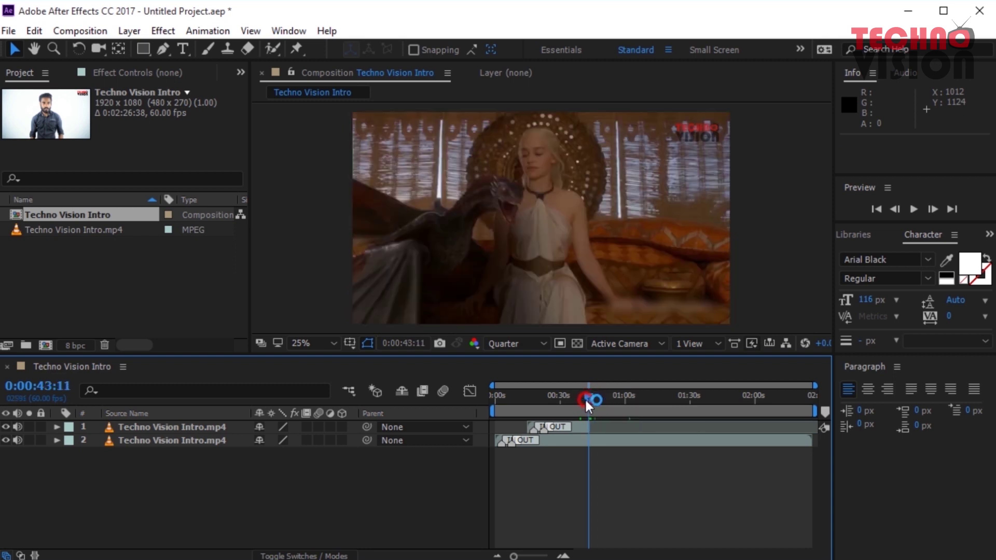
- Move the playhead to about 0:00:37:23 and select both Techno Vision Intro.mp4 layers
left_click(575, 426)
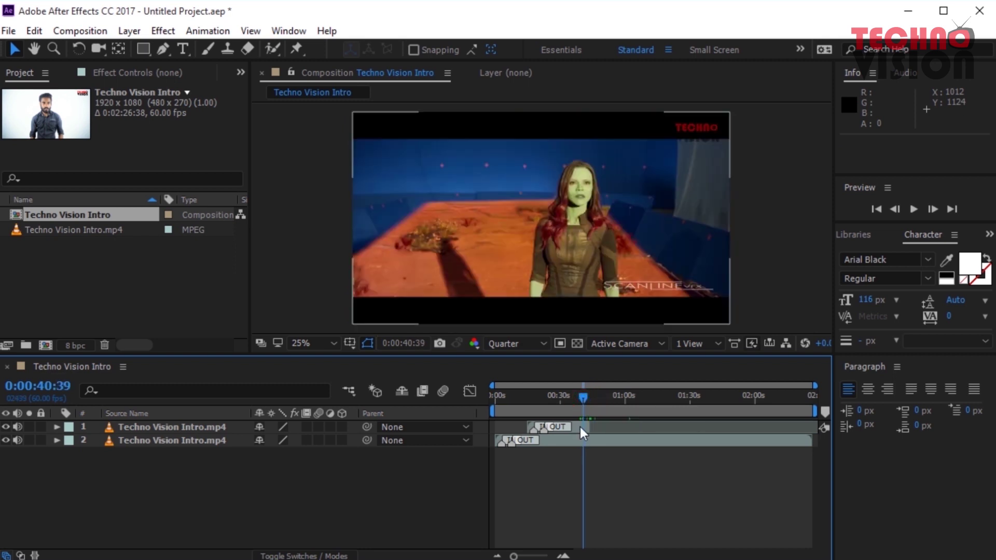
left_click(579, 428)
left_click_drag(583, 397, 576, 399)
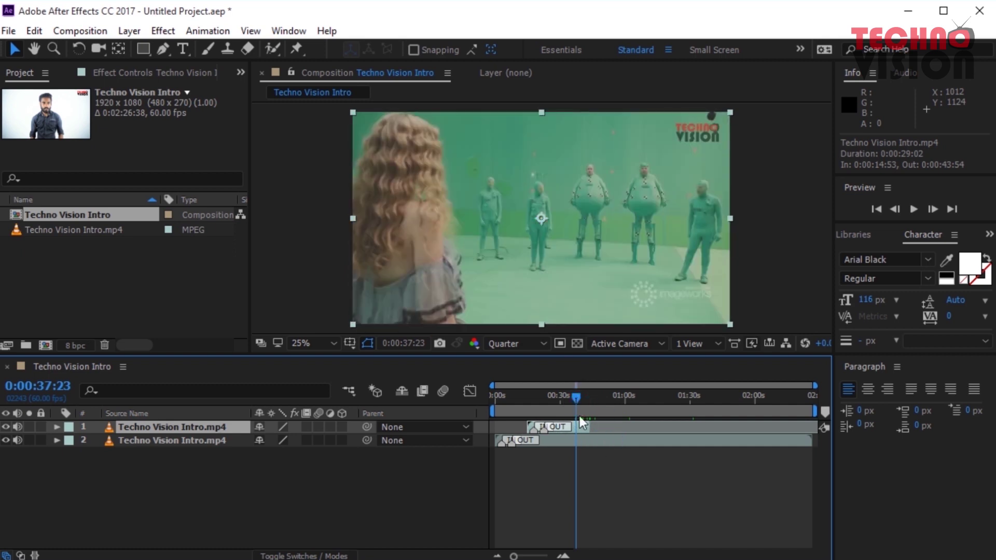
left_click(590, 438)
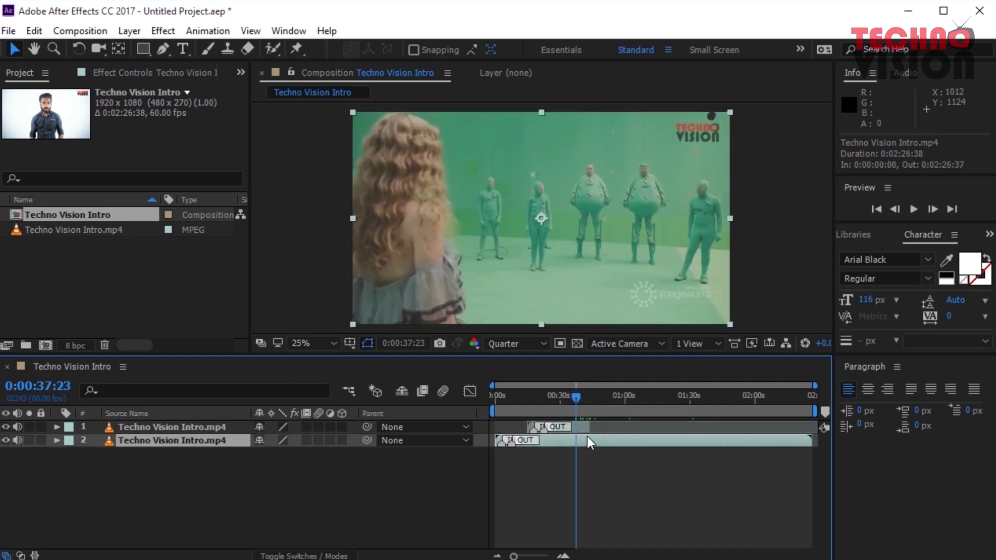
left_click(577, 424, "shift")
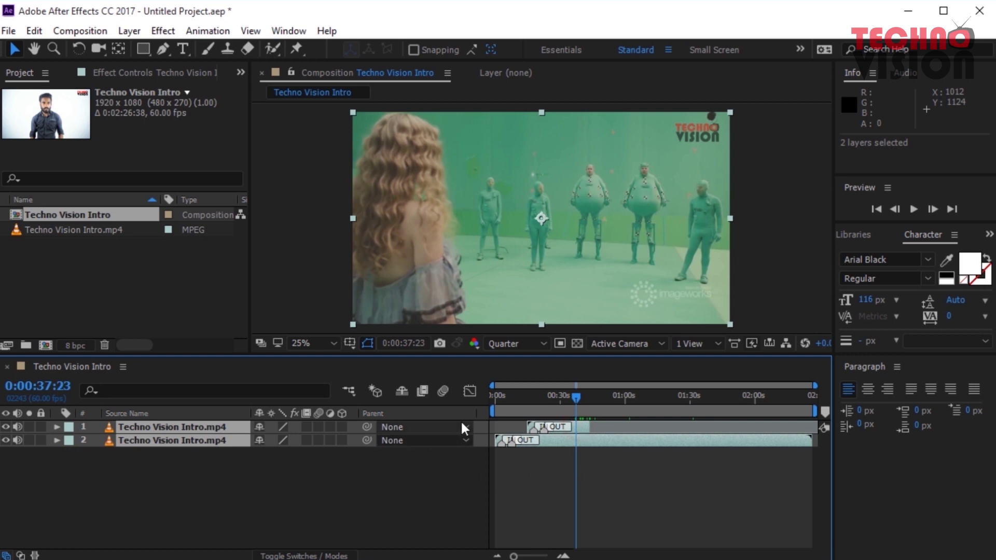
- Pre-compose both clip layers into a new composition named Pre-comp 1
key("ctrl+shift+c")
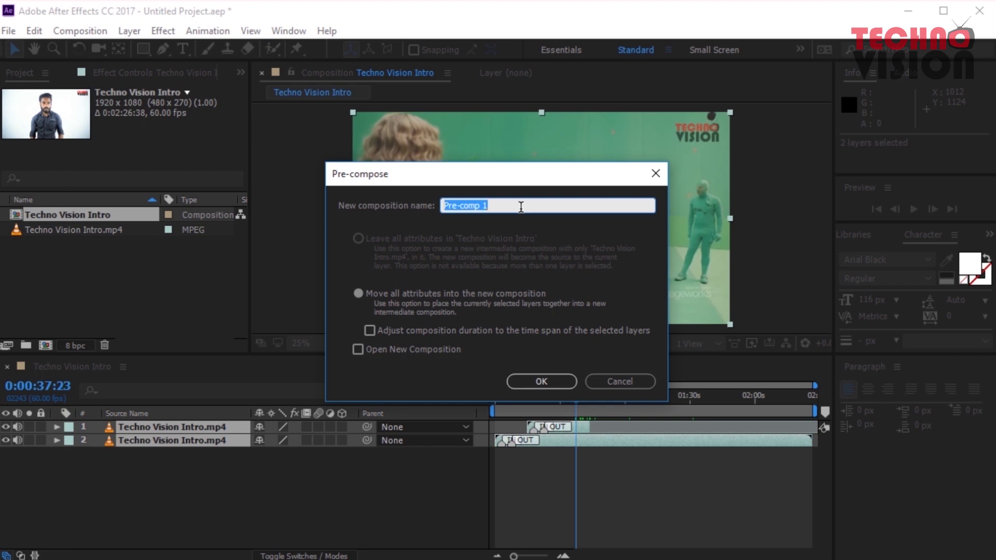
key("Return")
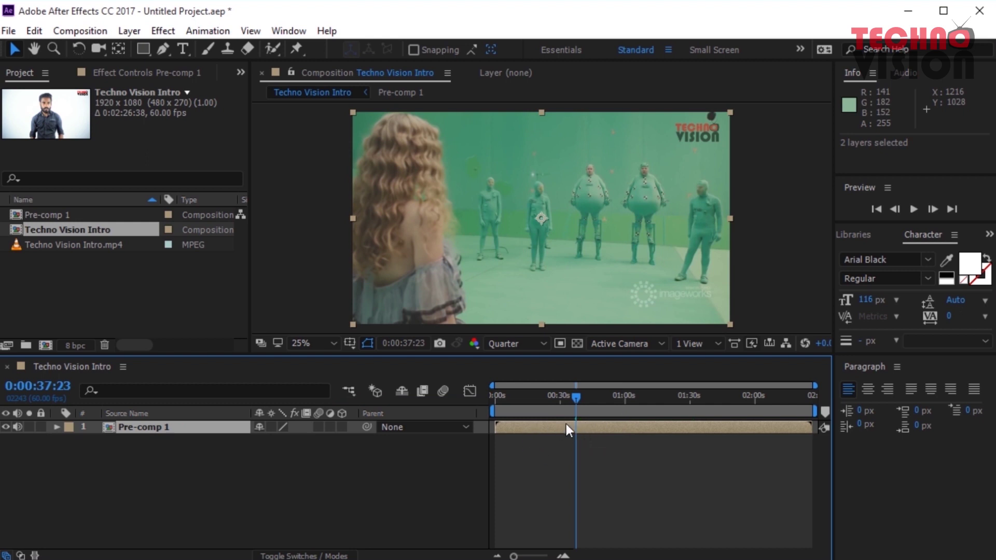
key("ctrl+t")
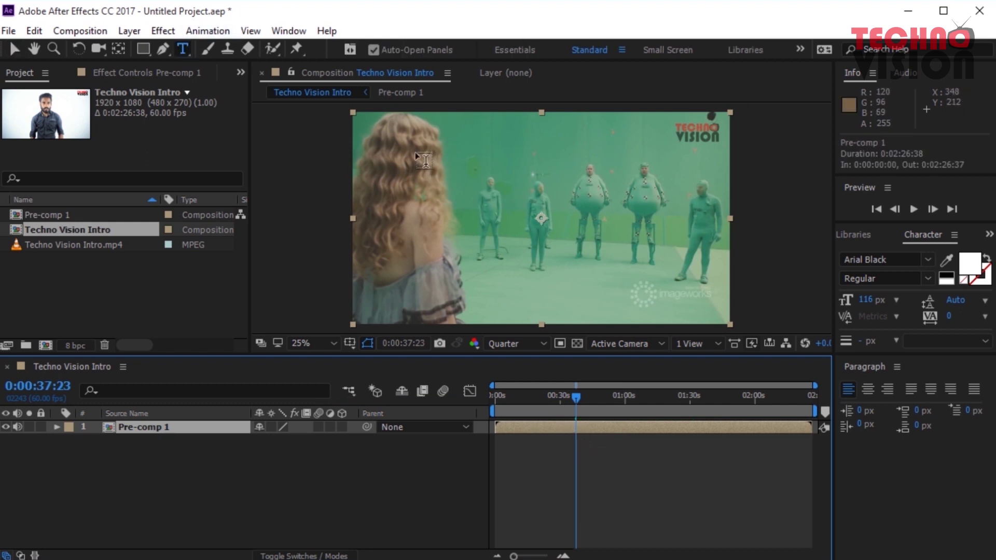
- Add a paragraph text layer reading 'Techno Vision' over the footage
left_click_drag(405, 152, 677, 287)
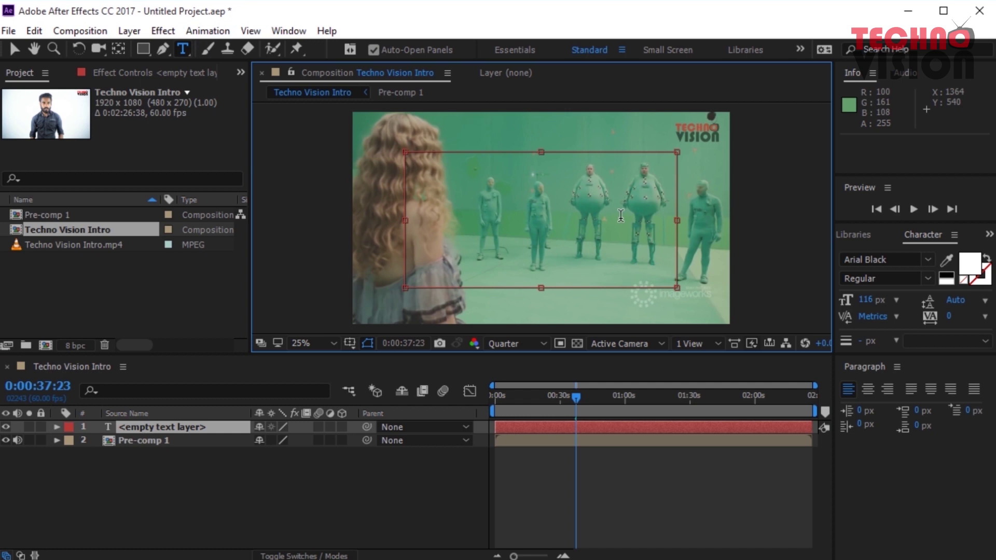
type("Te")
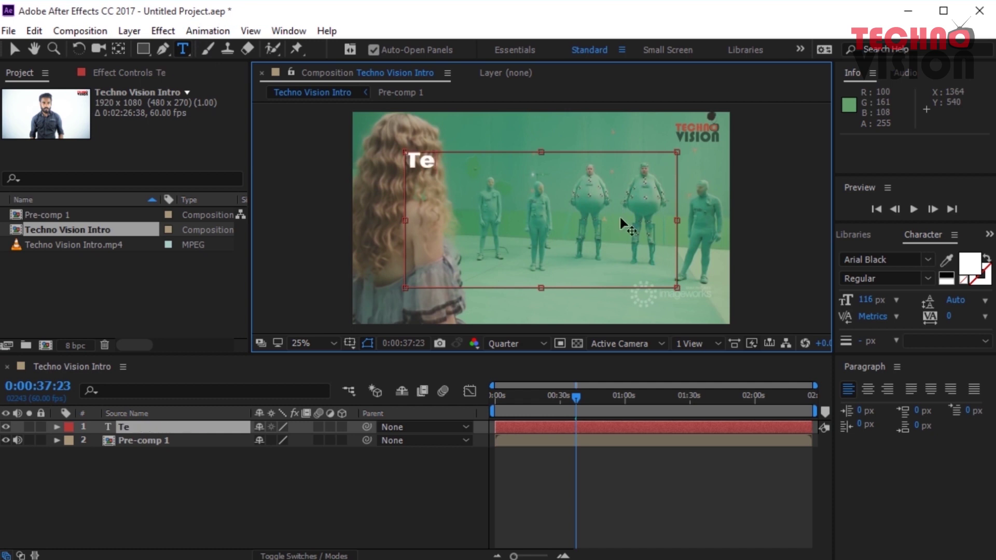
type("chno")
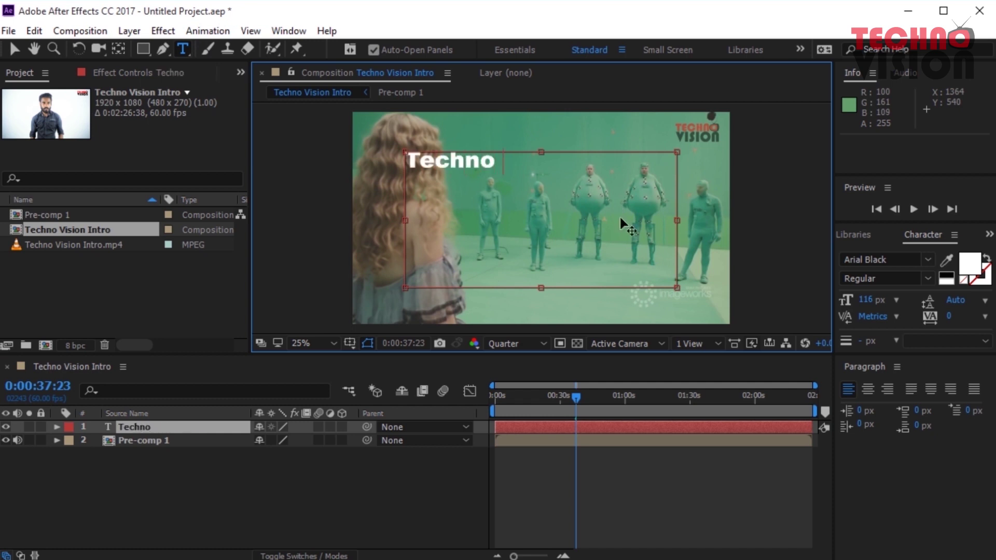
type(" V")
type("ision")
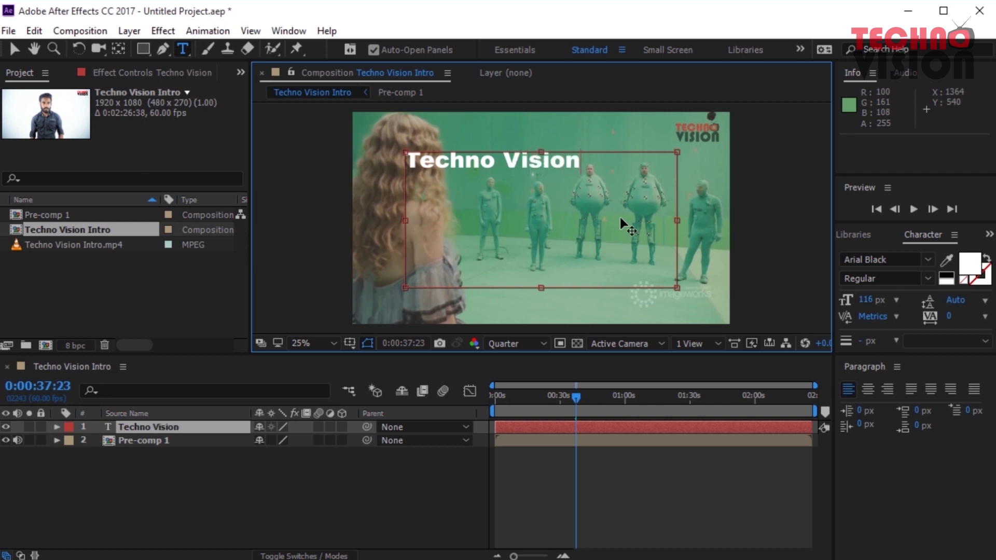
left_click(14, 50)
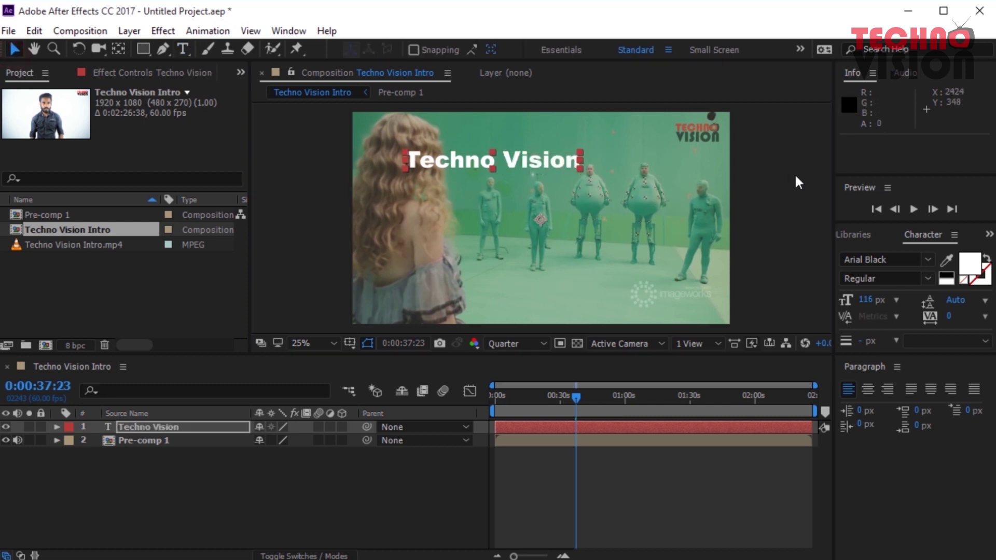
- Move the Techno Vision title to Position 752.0, 814.0 and expand its Transform properties
left_click_drag(541, 163, 594, 218)
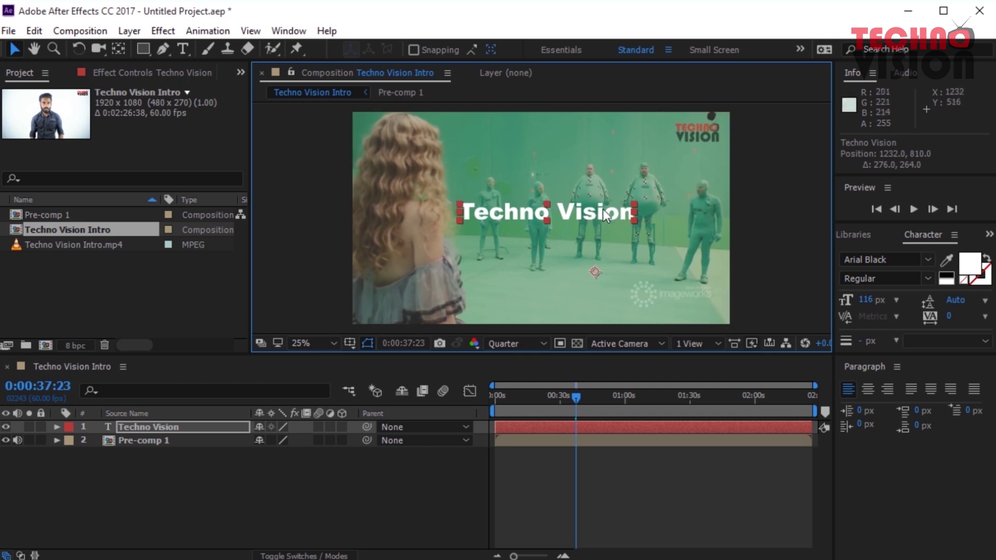
left_click_drag(598, 212, 506, 213)
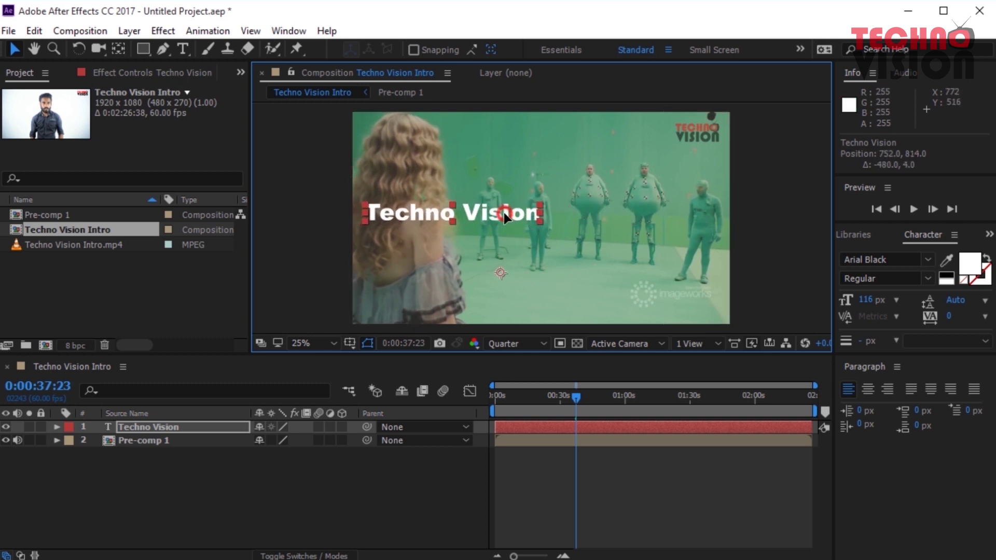
left_click(56, 427)
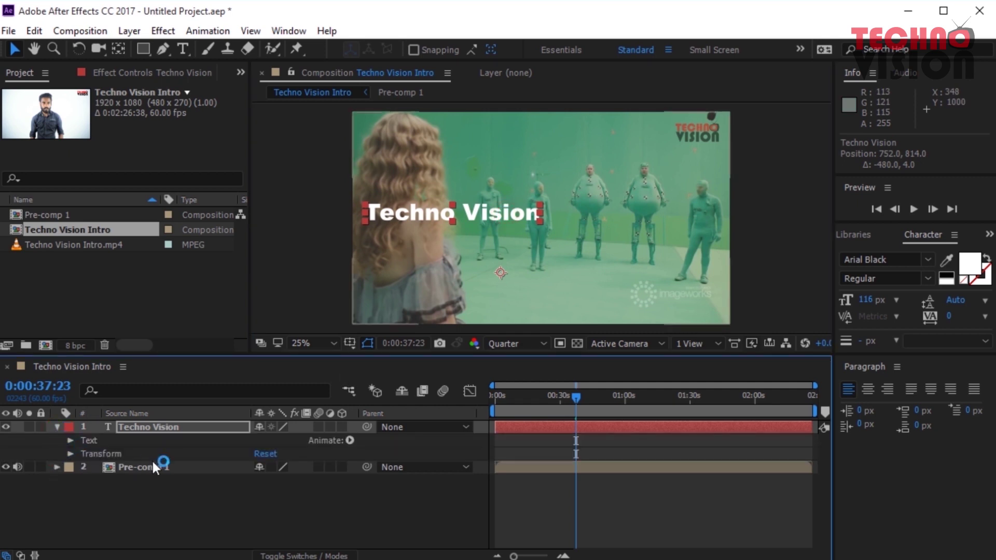
left_click(71, 453)
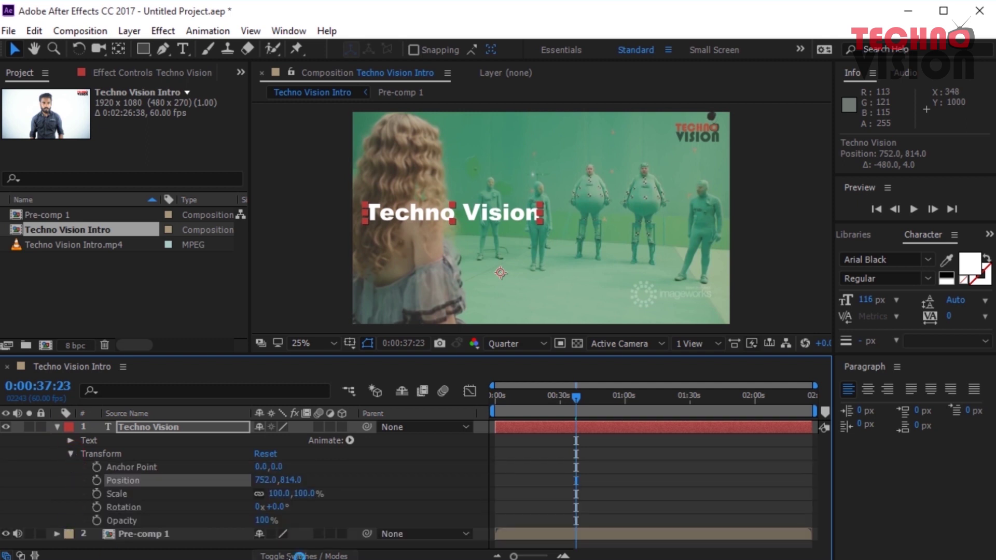
left_click(46, 408)
mouse_move(577, 402)
left_mouse_down()
mouse_move(493, 399)
mouse_move(571, 412)
left_mouse_up()
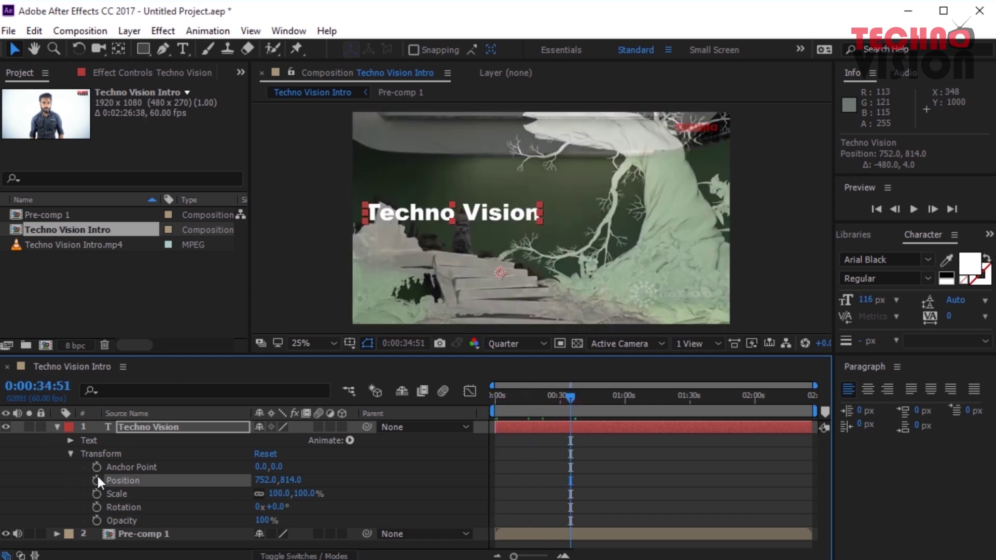
- Keyframe the title's Position so it slides right by 0:00:42:06
left_click(96, 481)
left_click_drag(571, 396, 586, 396)
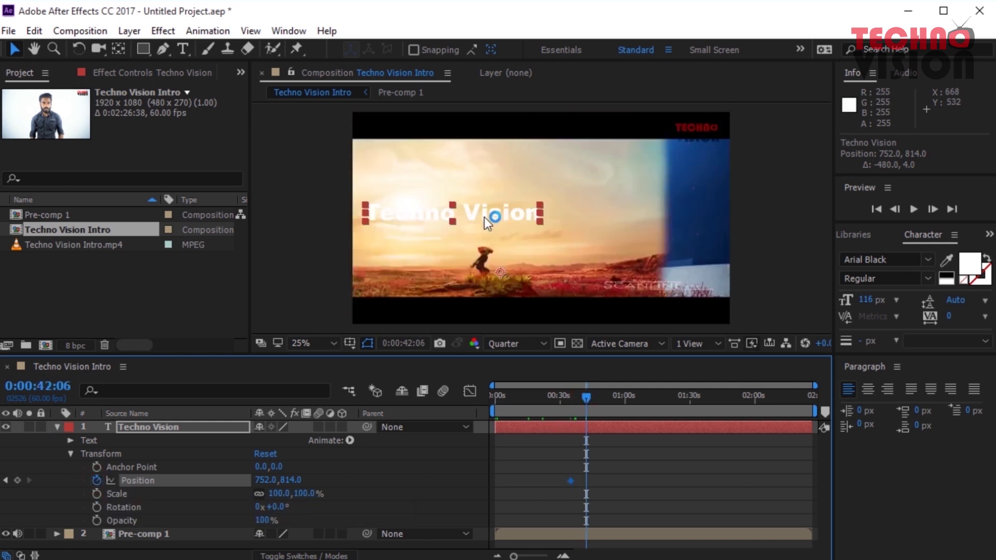
left_click_drag(484, 210, 588, 214)
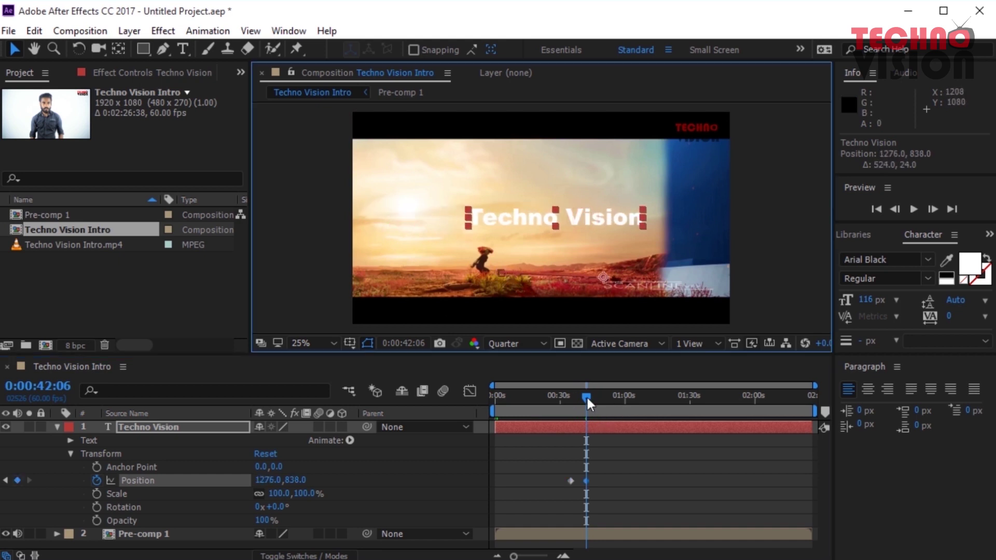
- Preview the slide animation from about 0:00:35, then remove all Position keyframes
mouse_move(586, 395)
left_mouse_down()
mouse_move(564, 403)
mouse_move(583, 403)
left_mouse_up()
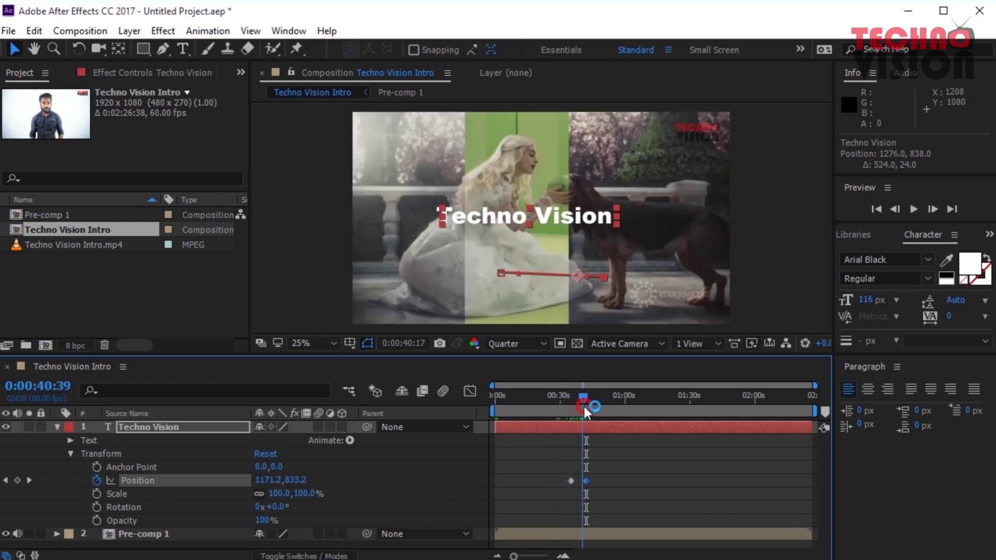
left_click_drag(582, 403, 573, 406)
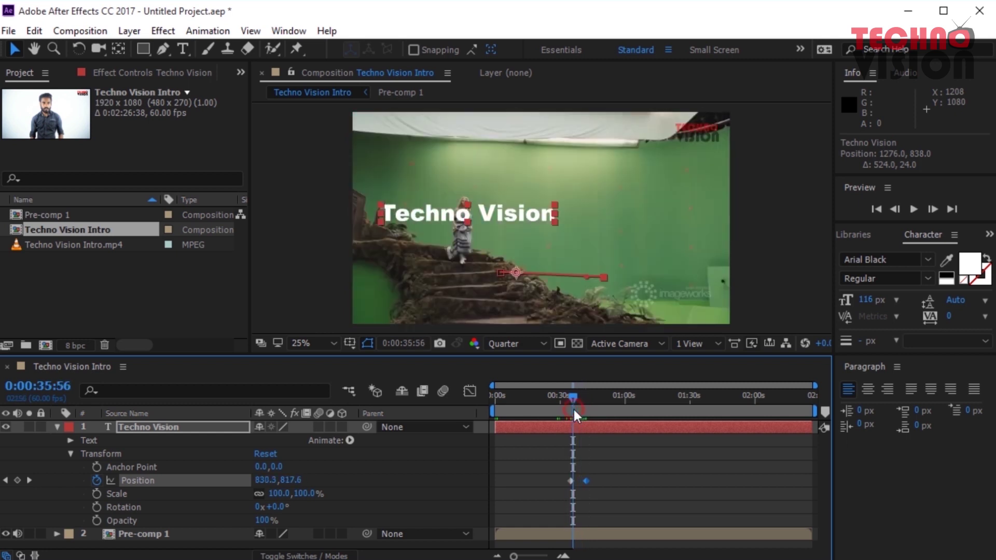
key("space")
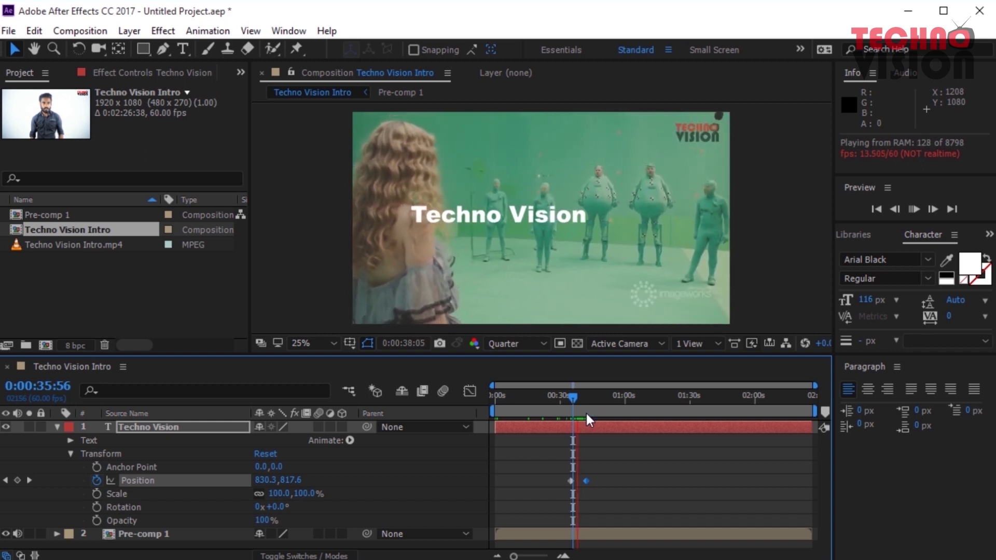
key("space")
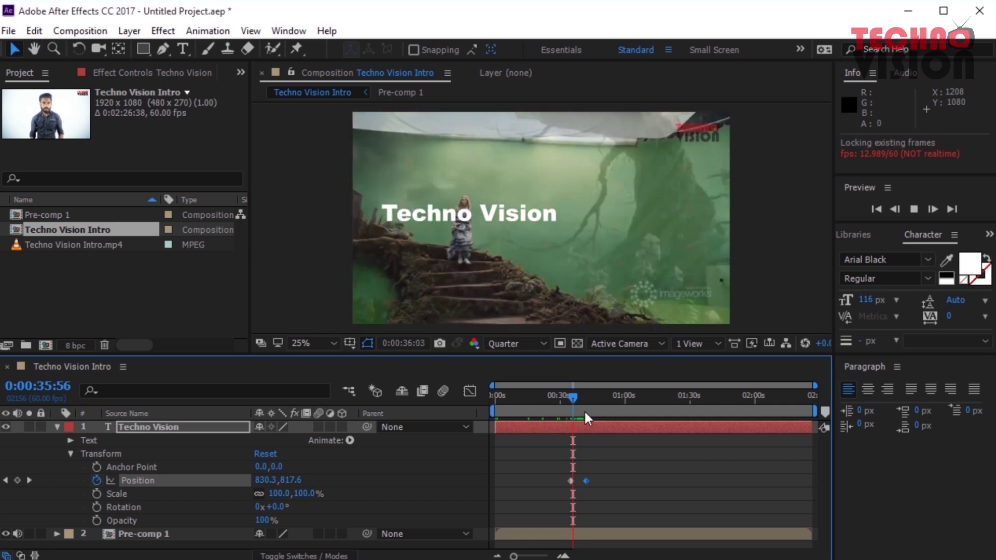
left_click_drag(577, 395, 567, 401)
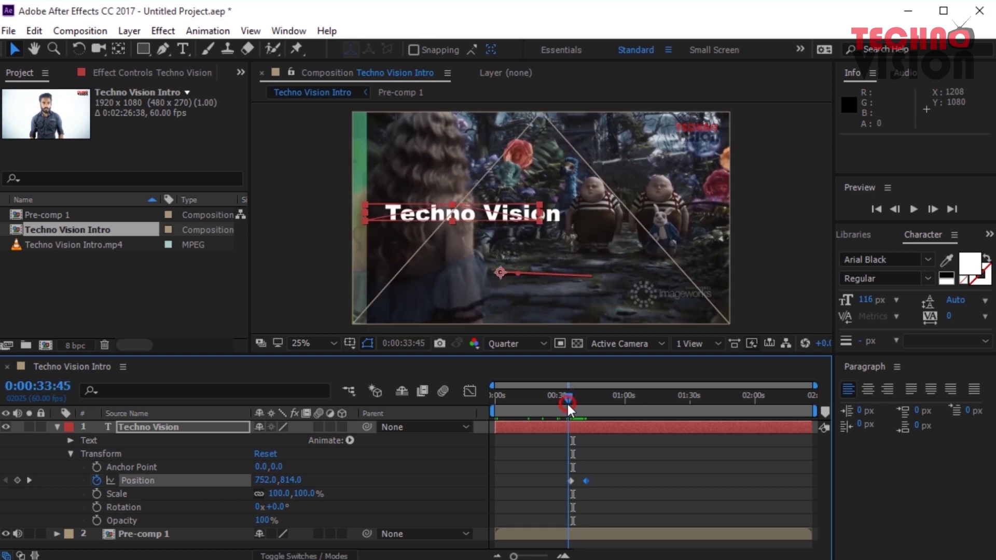
left_click(610, 481)
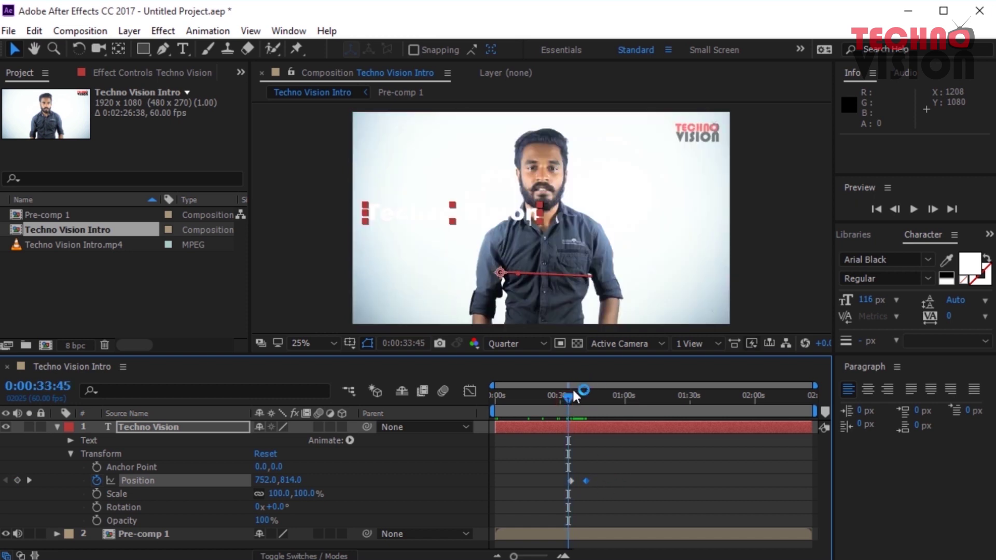
left_click_drag(567, 393, 571, 393)
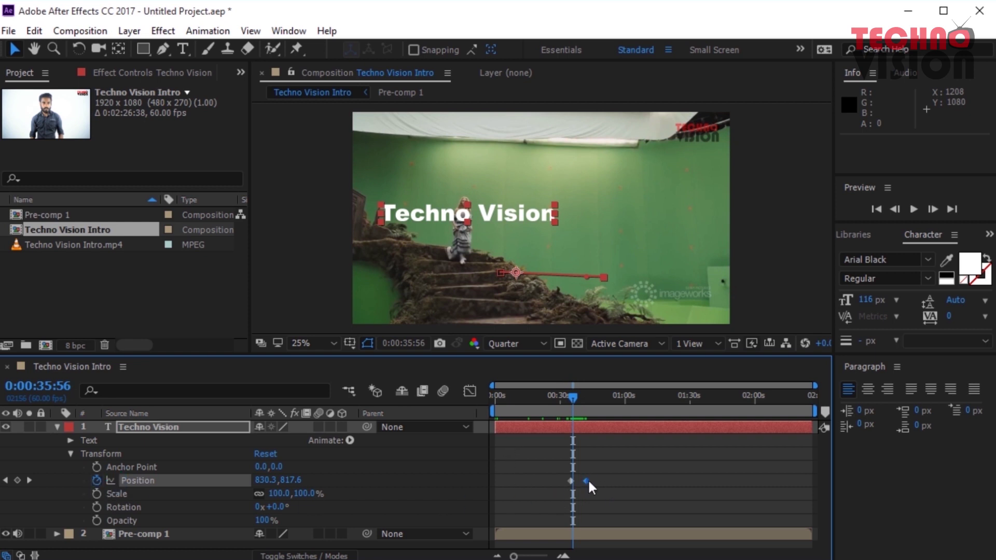
left_click(97, 480)
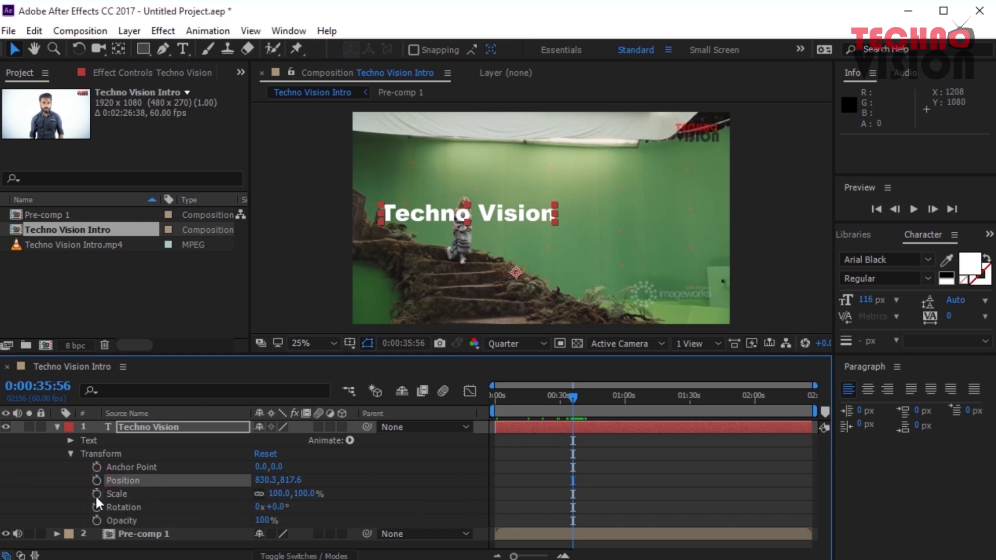
- Try a Scale animation growing the title to 132% by 0:00:41:01, then delete both keyframes
left_click(97, 495)
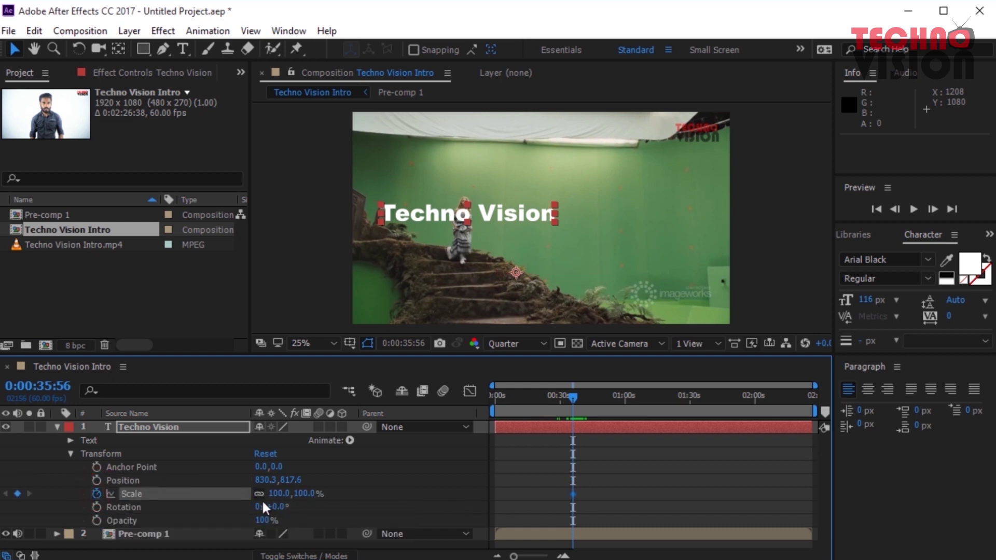
left_click_drag(574, 396, 583, 397)
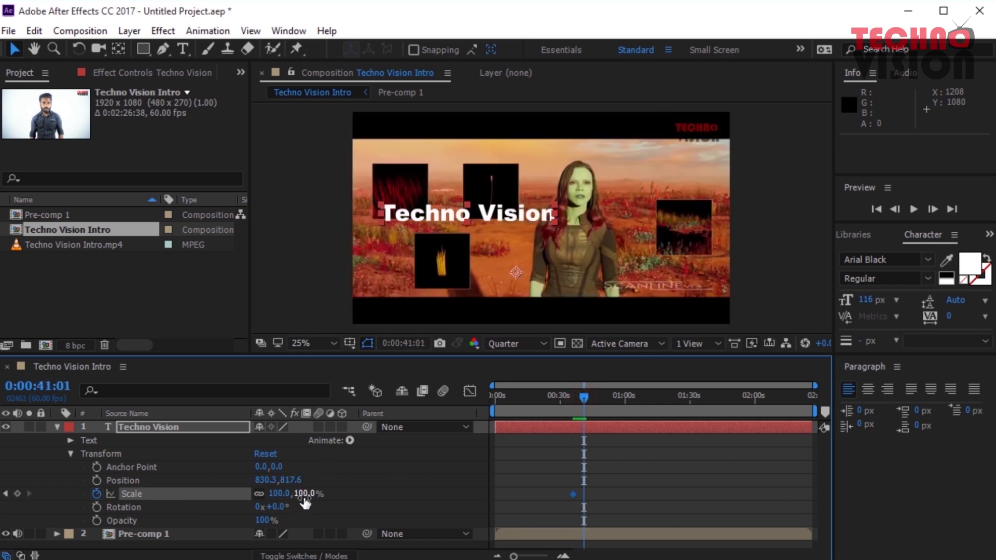
left_click_drag(305, 499, 328, 495)
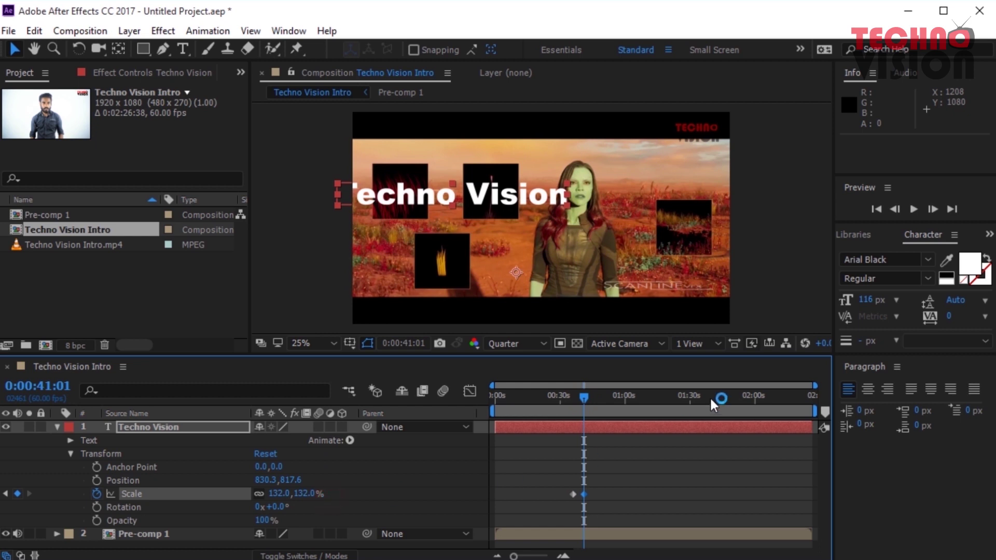
left_click_drag(586, 398, 572, 410)
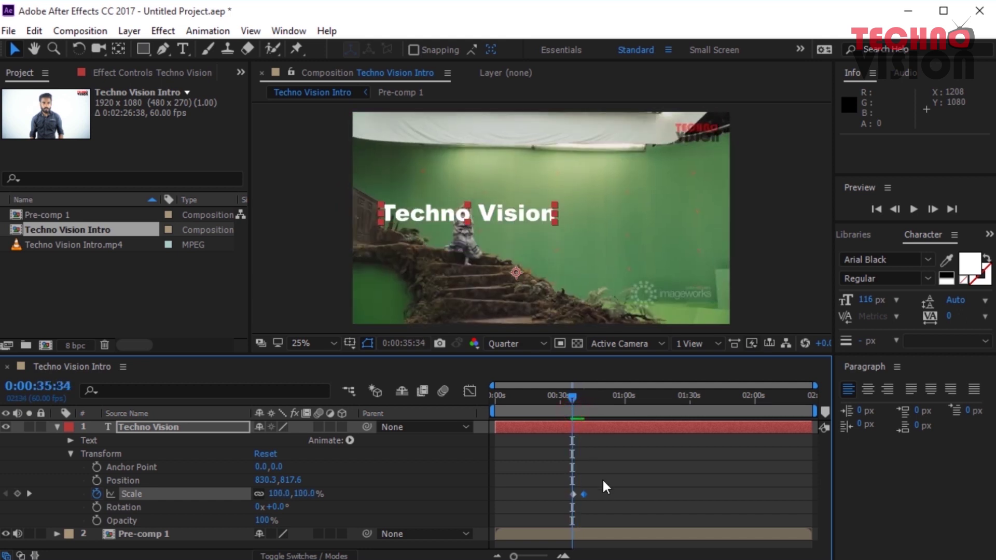
left_click_drag(602, 485, 567, 499)
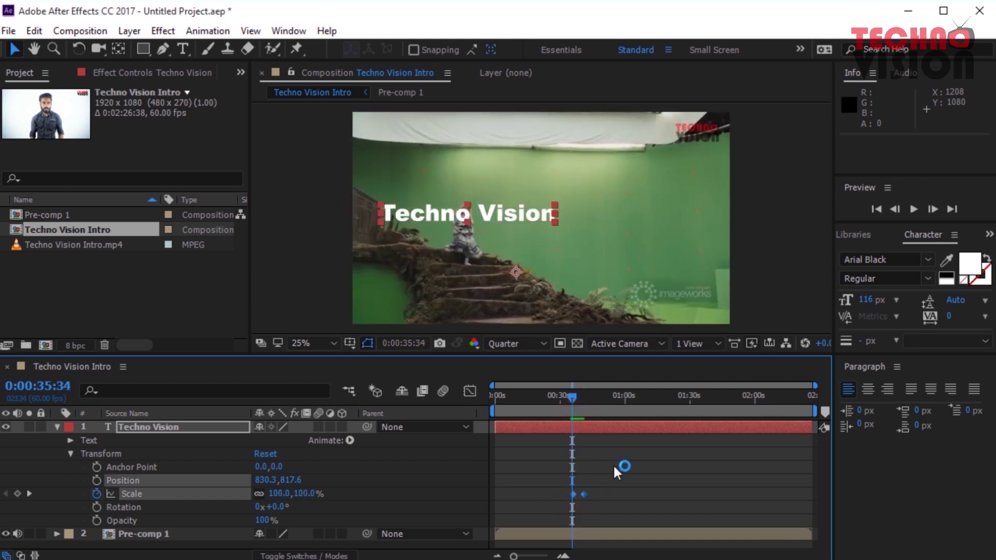
key("Delete")
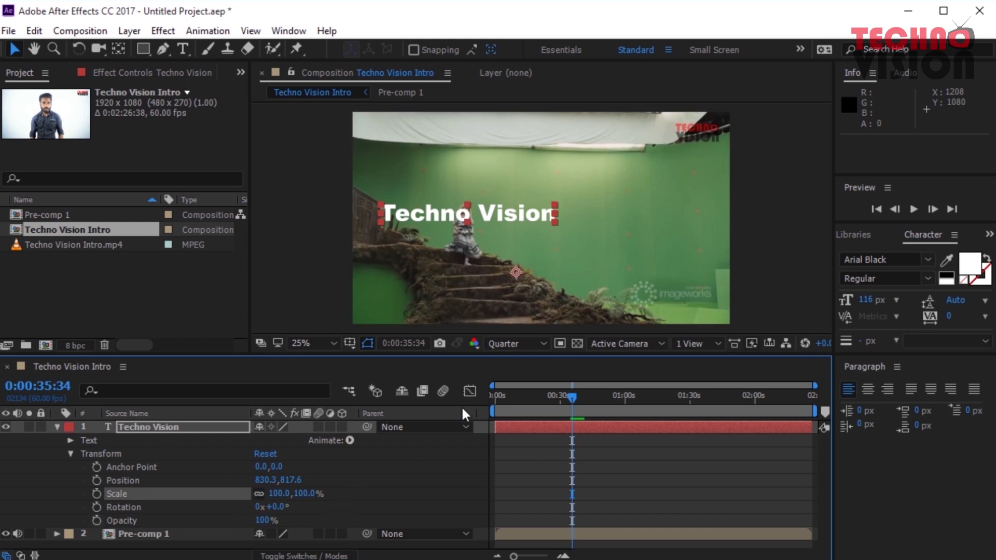
- Keyframe the Techno Vision text's Opacity from 100% at 0:00:35:34 to 0% at 0:00:41:44, then preview the fade
left_click(97, 521)
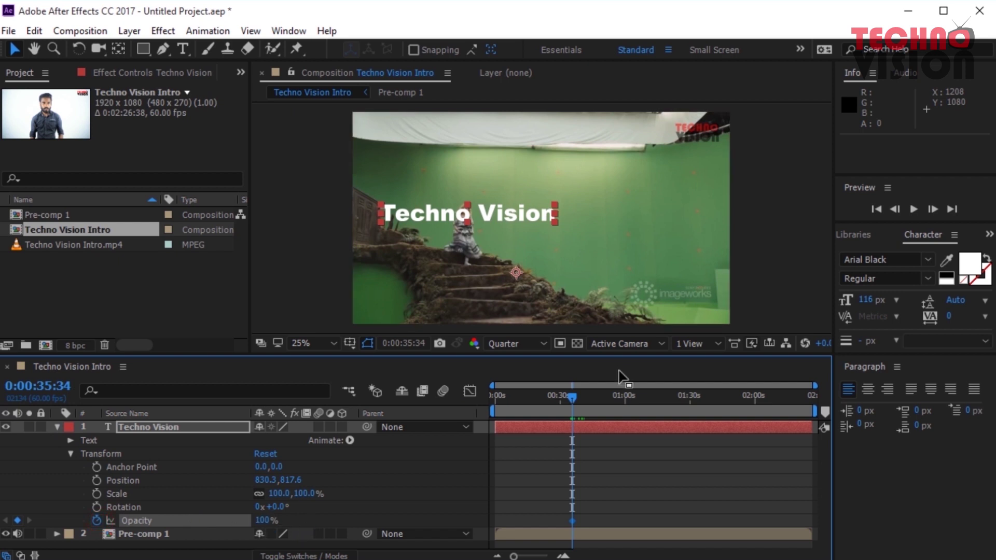
left_click_drag(572, 395, 585, 395)
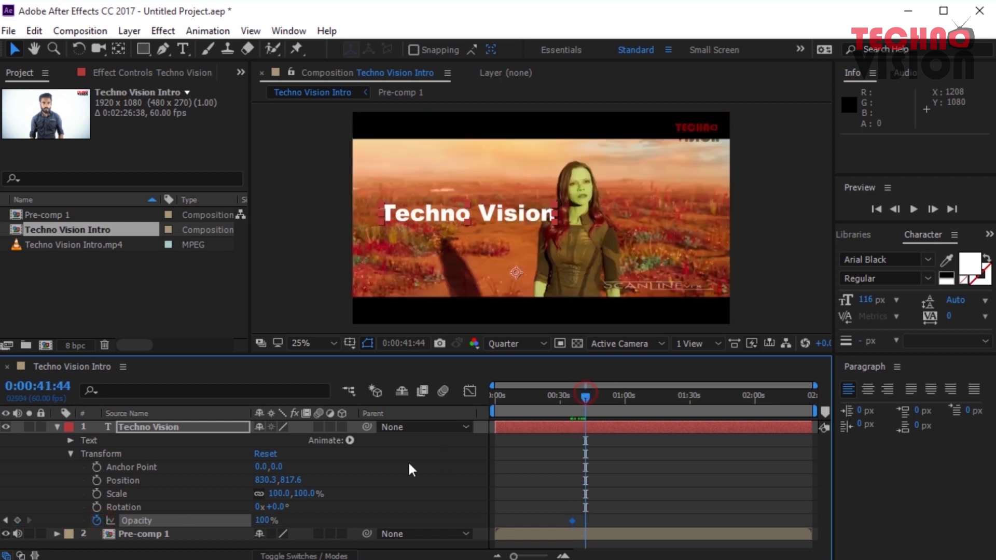
left_click(151, 507)
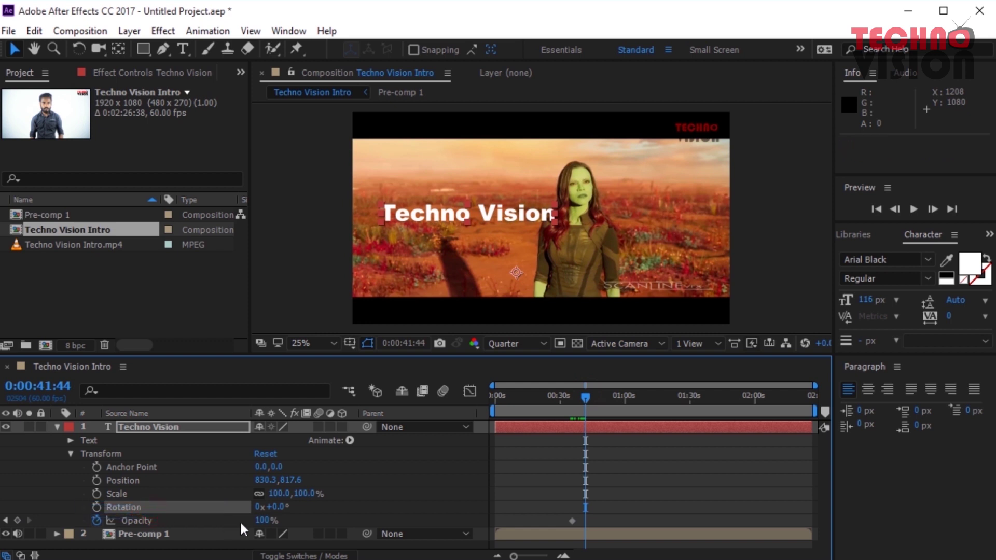
left_click_drag(259, 520, 149, 522)
left_click(149, 522)
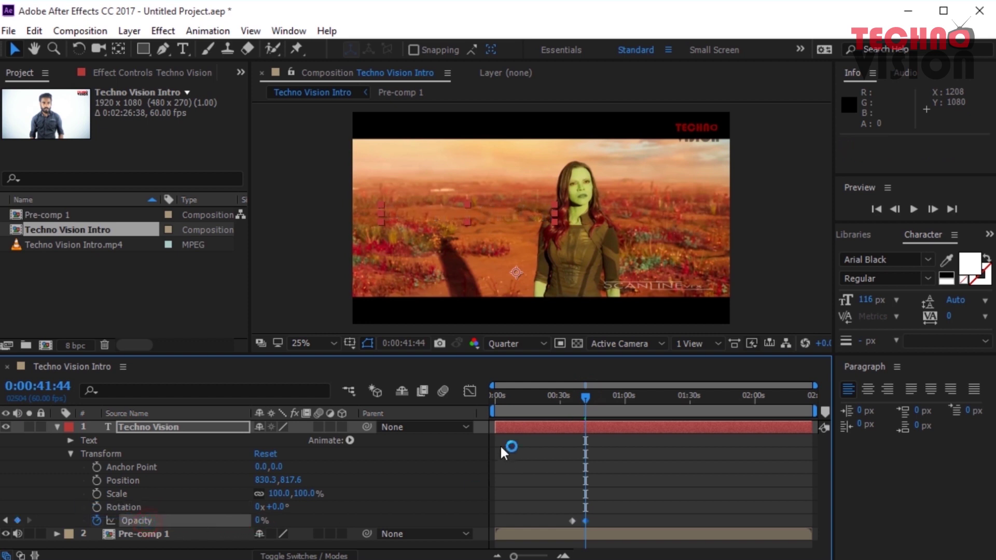
left_click_drag(583, 398, 573, 410)
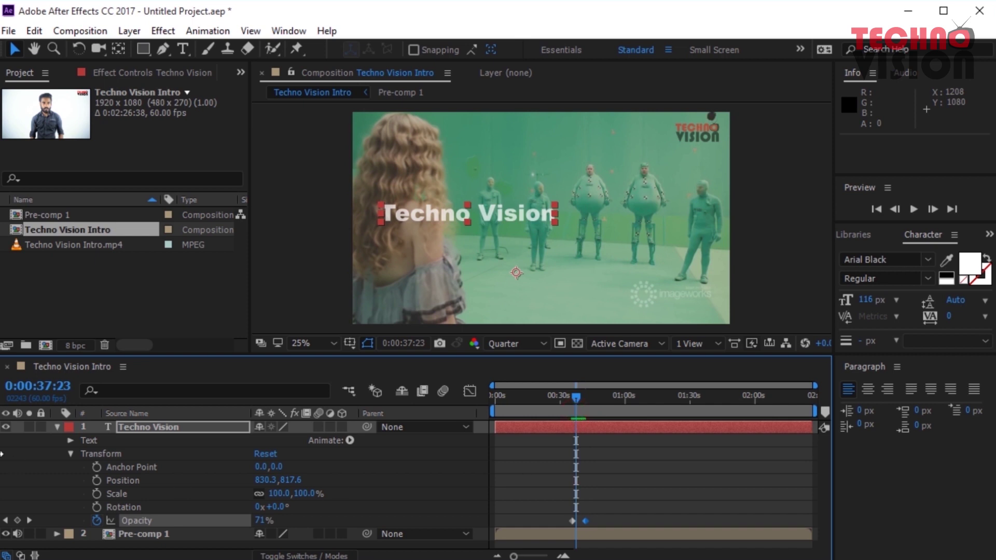
- Delete the Techno Vision text layer, leaving Pre-comp 1 selected as the only layer
left_click(57, 428)
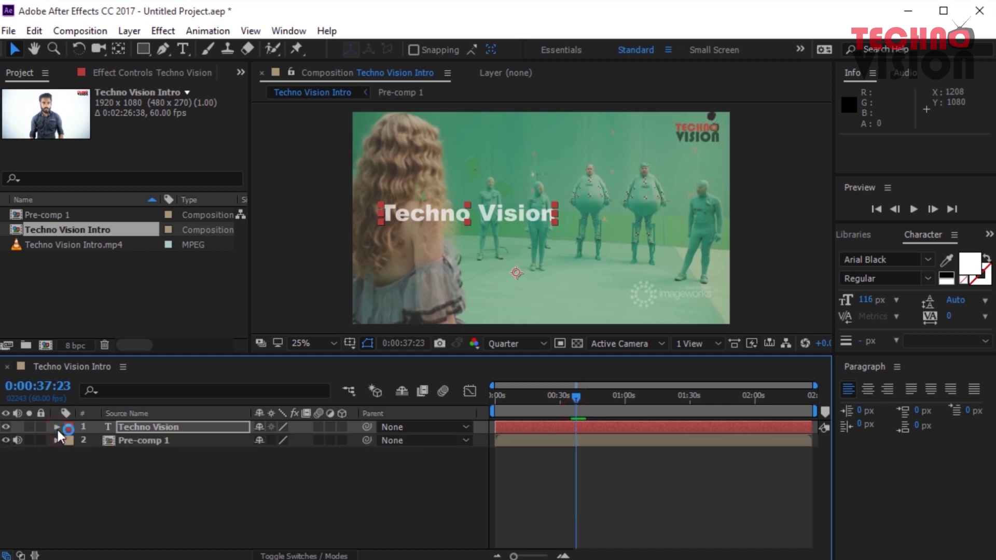
left_click(178, 426)
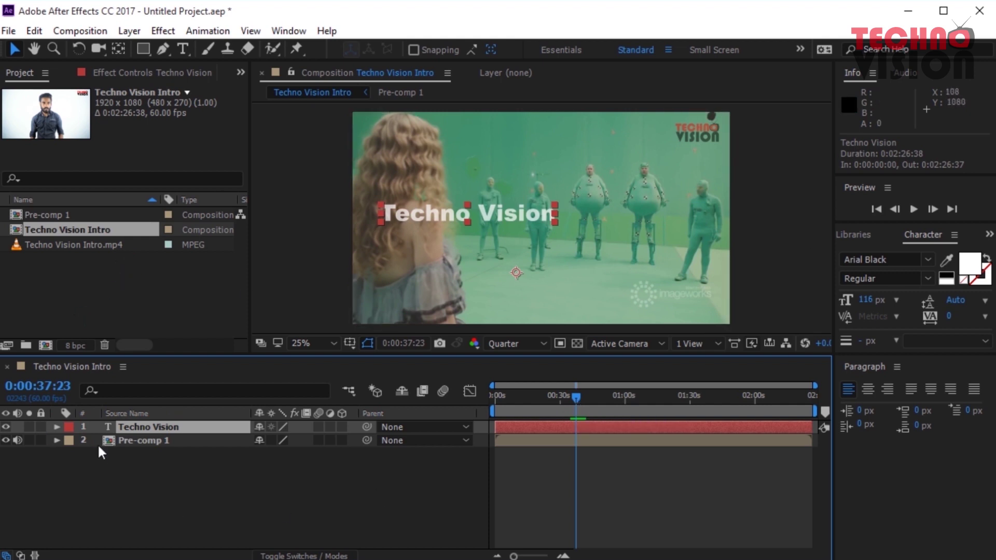
key("Delete")
left_click(157, 425)
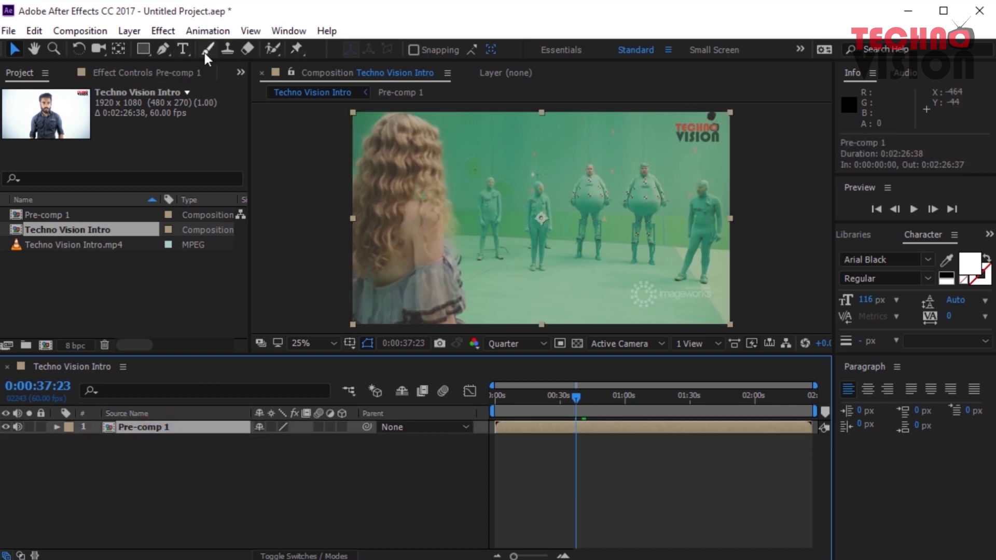
- Draw a closed three-point triangular mask on Pre-comp 1 with the Pen tool
left_click(161, 51)
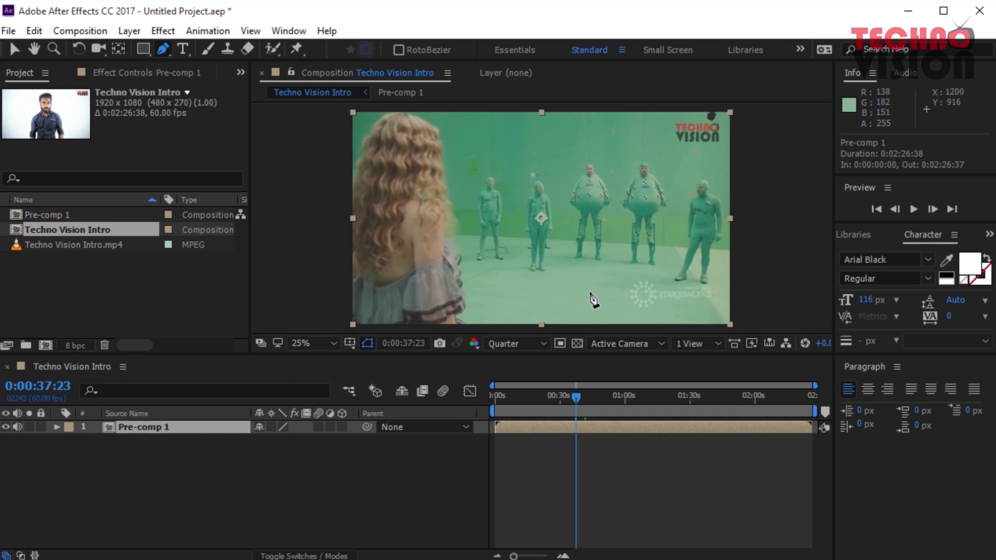
left_click(533, 303)
left_click(436, 180)
left_click(618, 166)
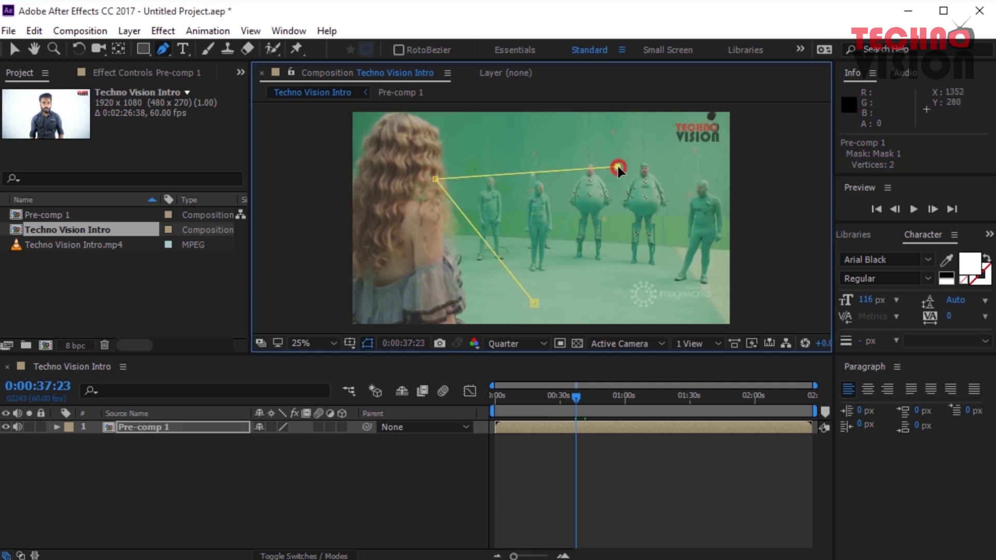
left_click(535, 304)
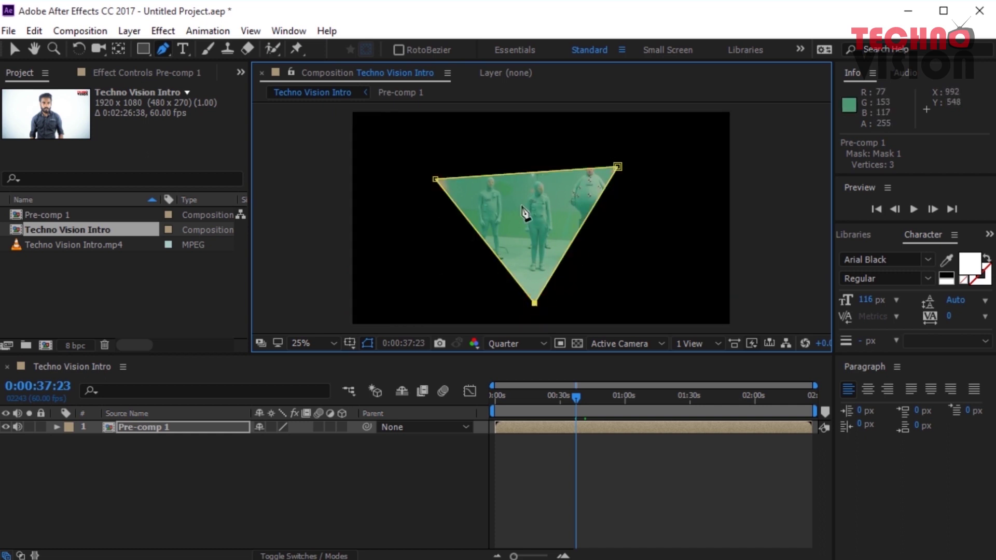
- Reveal Mask 1 in the timeline and toggle its Inverted option on, then back off
left_click(57, 427)
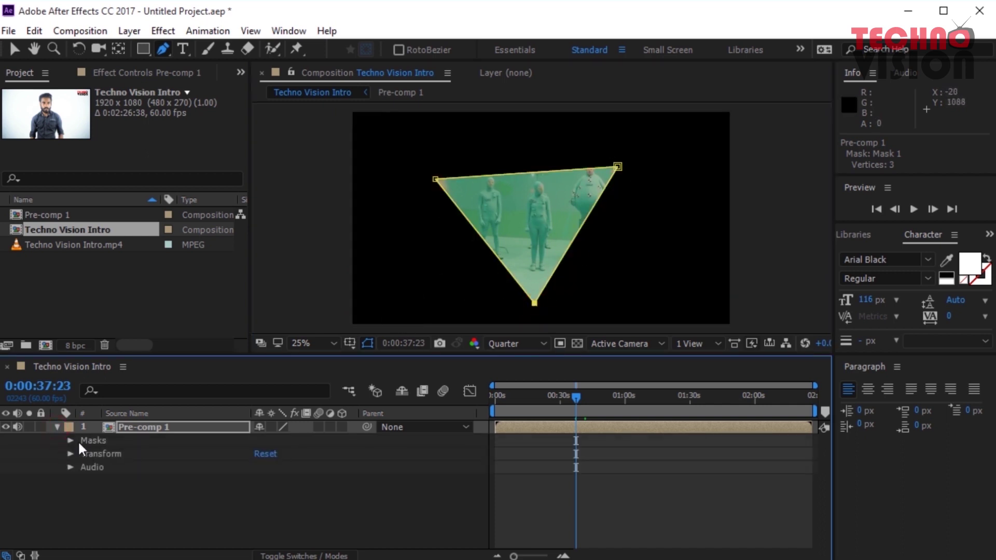
left_click(71, 441)
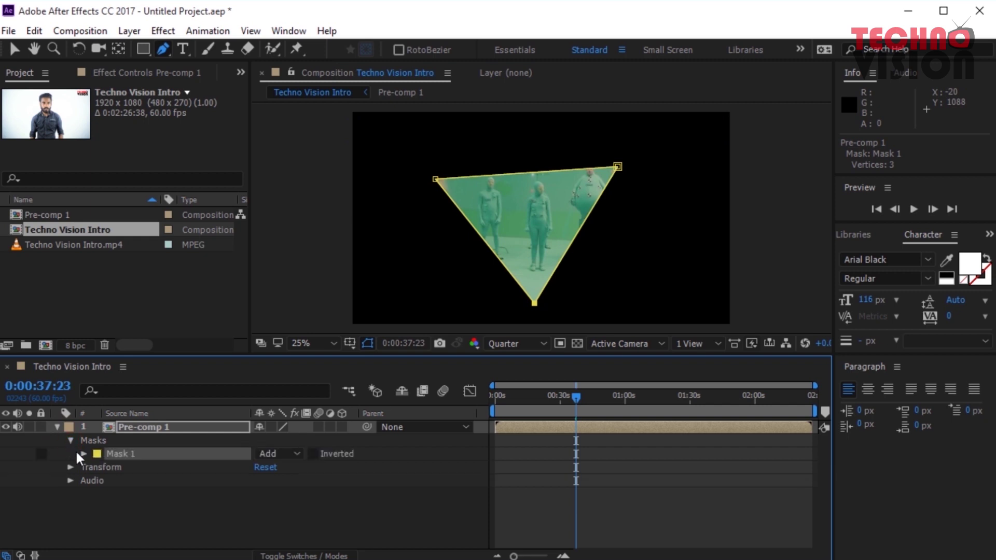
left_click(312, 454)
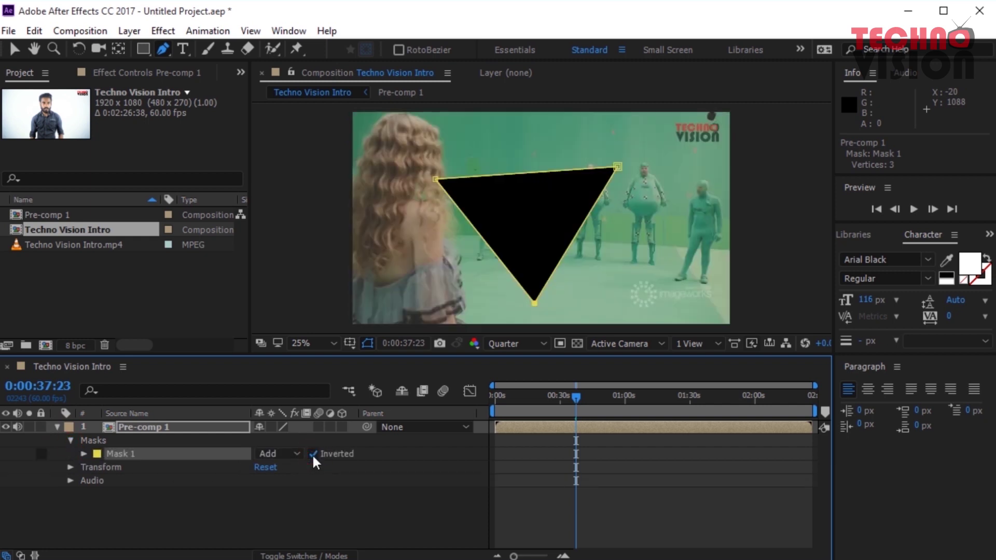
left_click(312, 454)
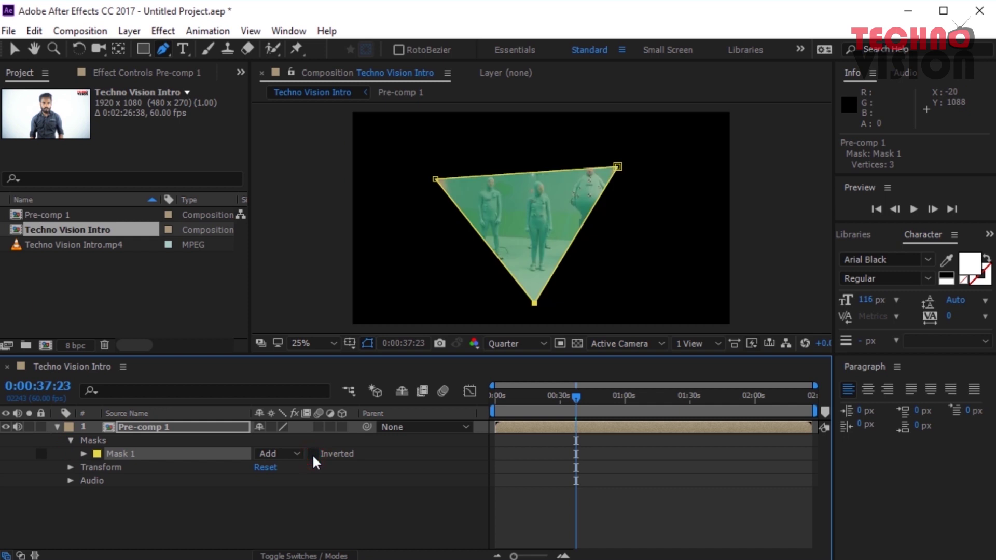
- Set Mask 1's feather to about 119 pixels
left_click(82, 453)
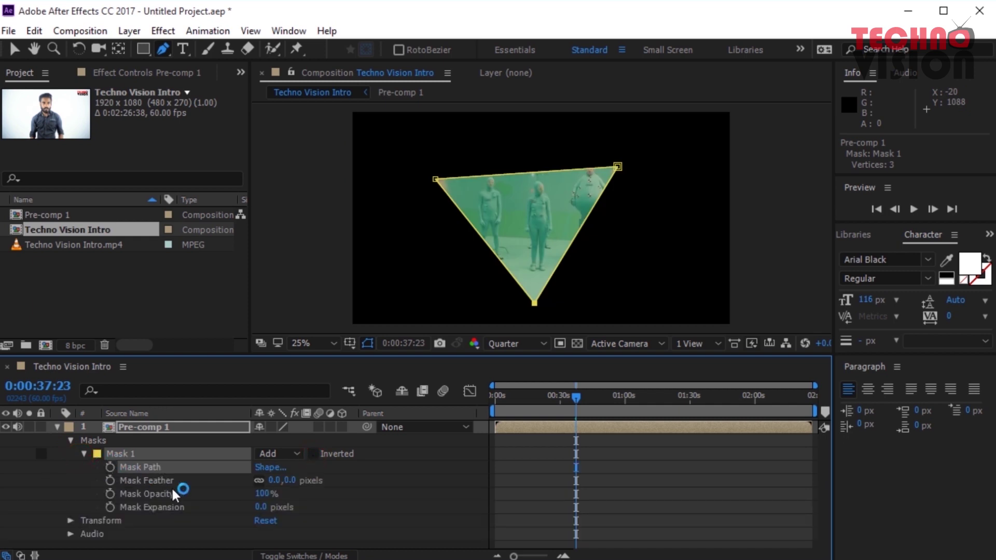
mouse_move(271, 484)
left_mouse_down()
mouse_move(352, 468)
mouse_move(337, 475)
left_mouse_up()
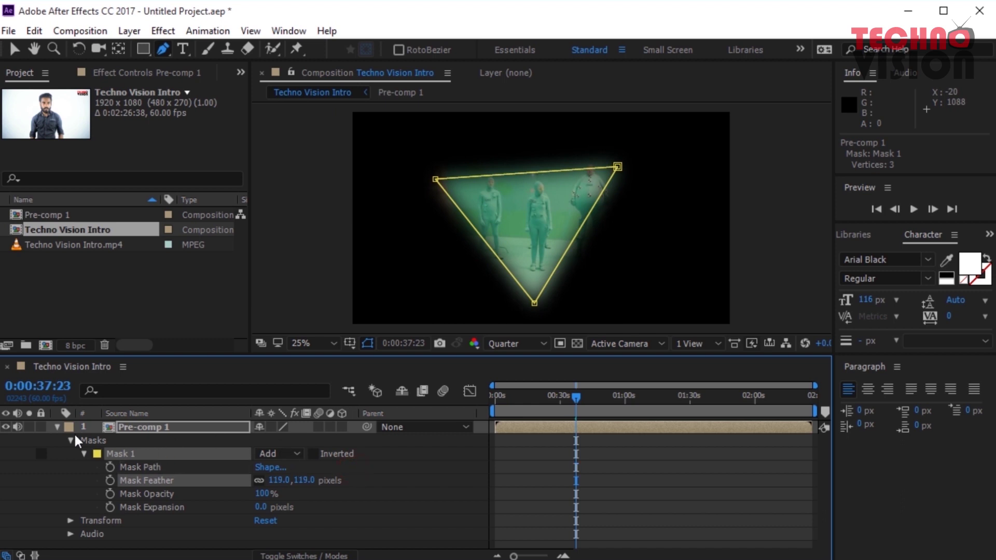
left_click(55, 423)
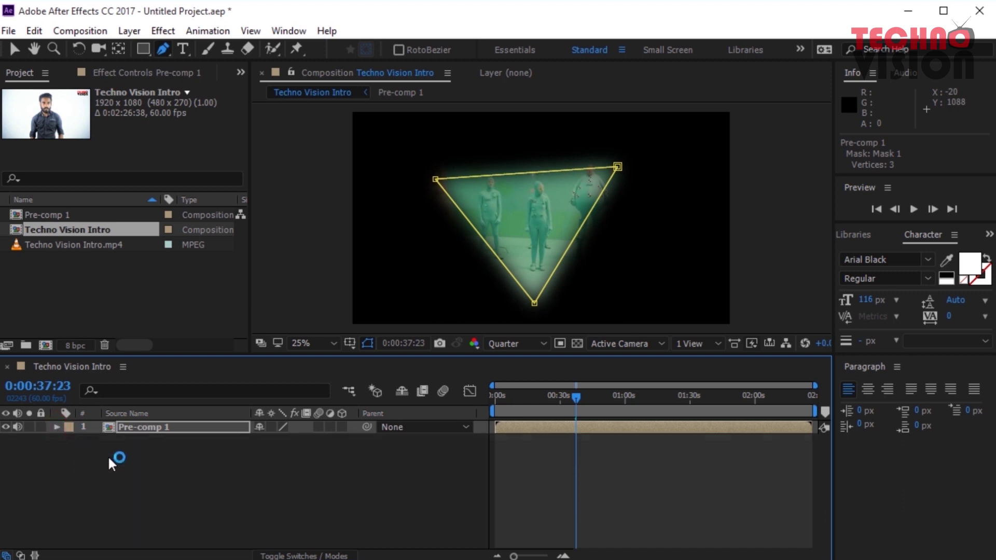
left_click(49, 431)
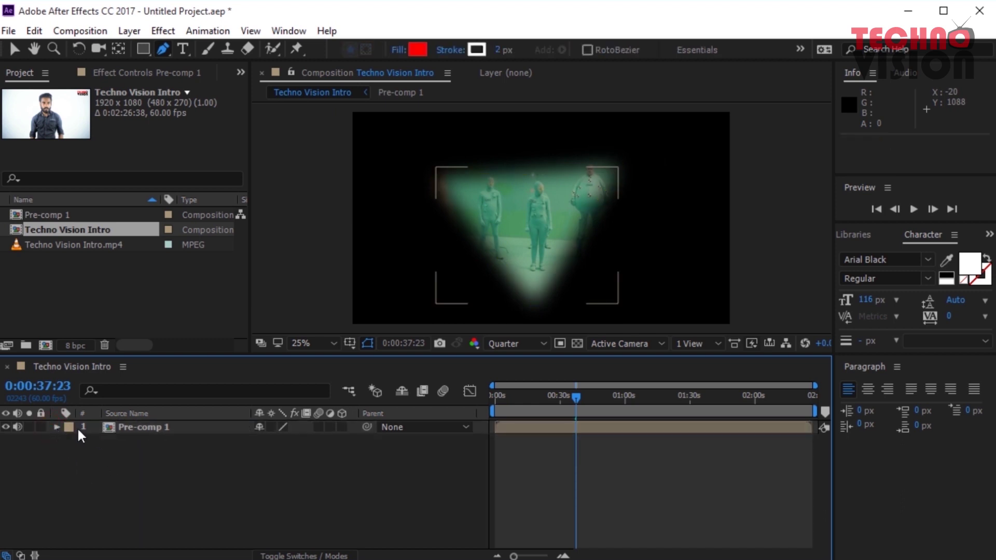
- Delete Mask 1 from Pre-comp 1
left_click(56, 427)
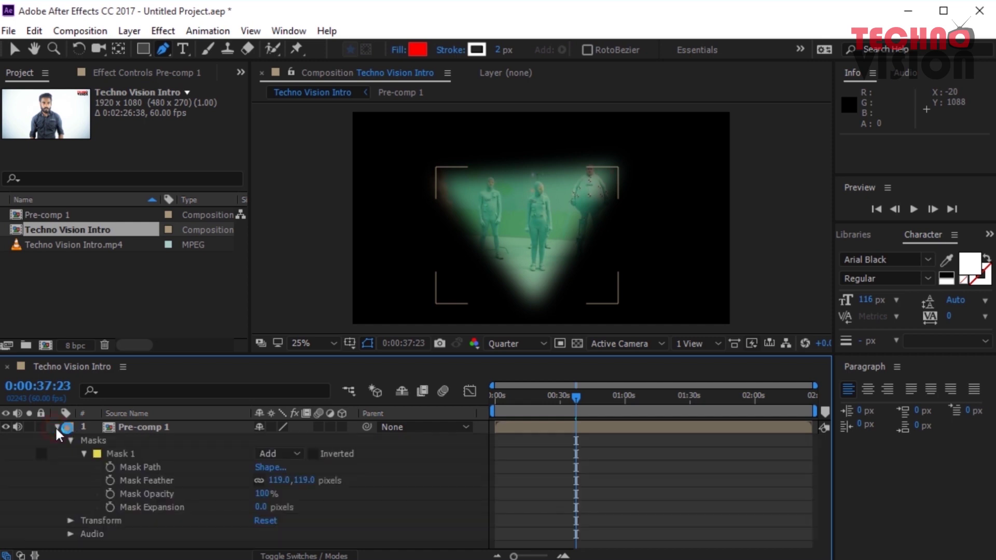
left_click(94, 441)
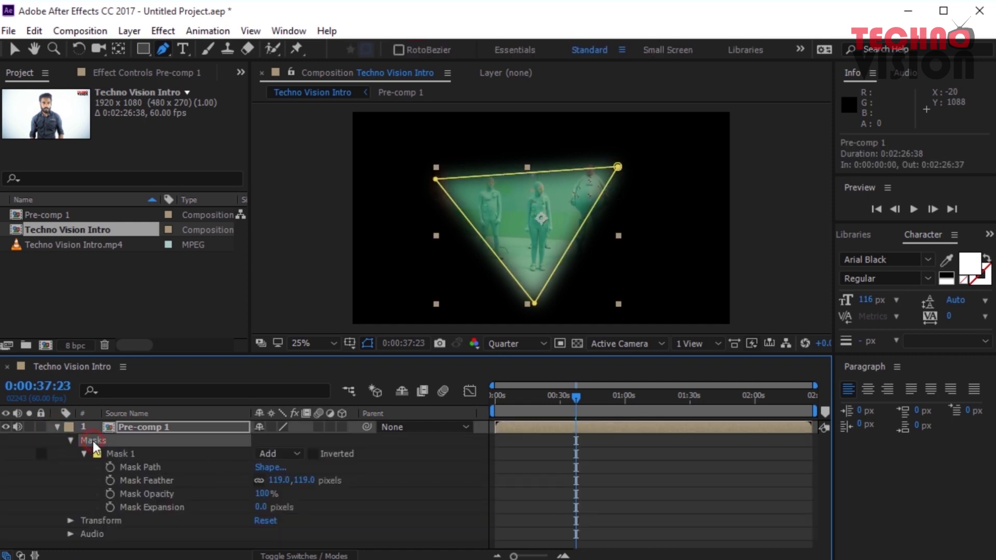
left_click(124, 452)
key("Delete")
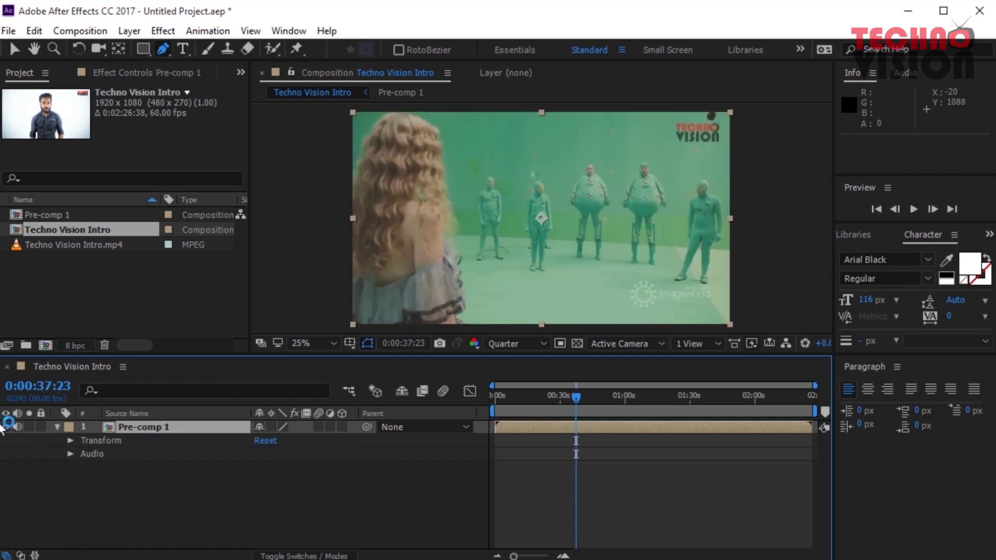
left_click(58, 427)
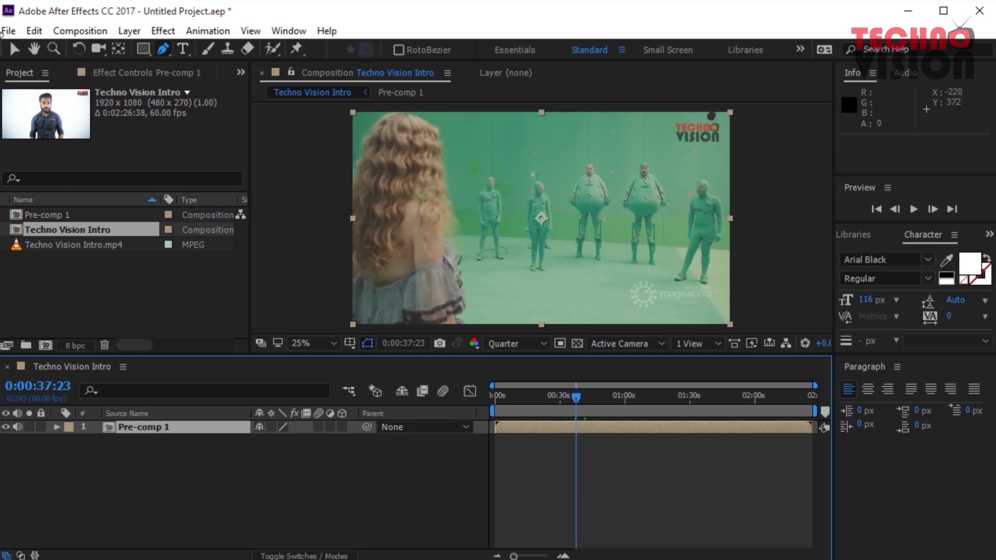
- Return to the Selection tool and zoom the viewer out, then back in to 25%
left_click(13, 49)
key("comma")
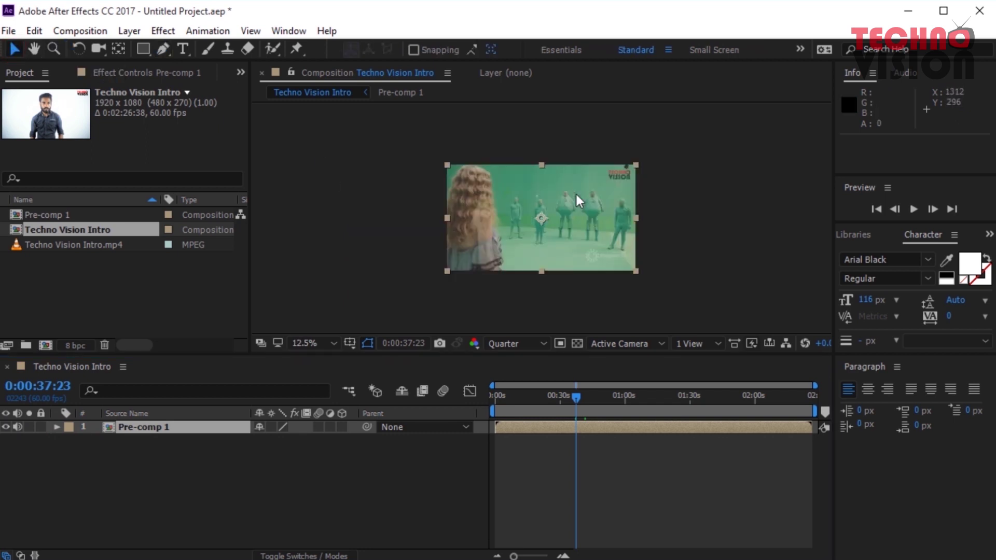
key("comma")
key("comma")
key("period")
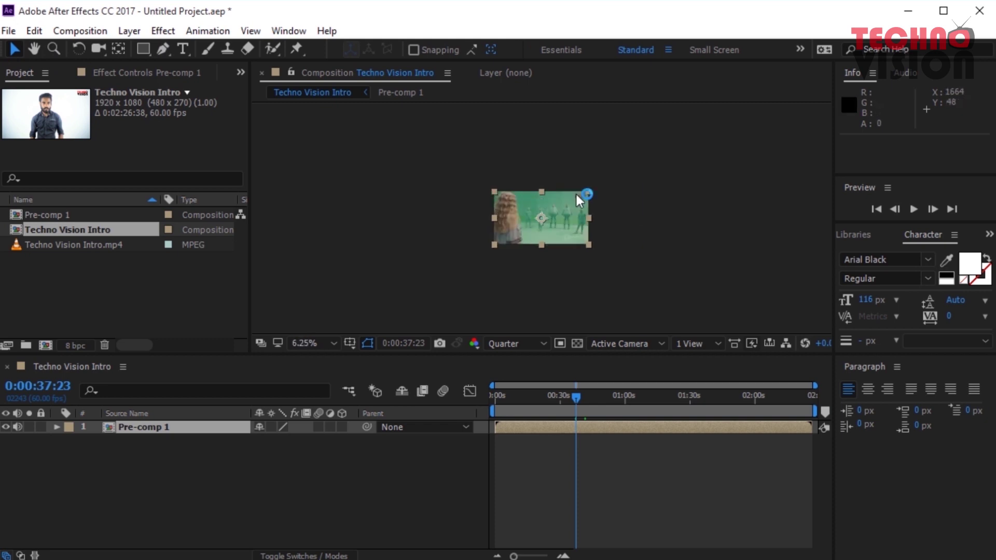
key("period")
key("period")
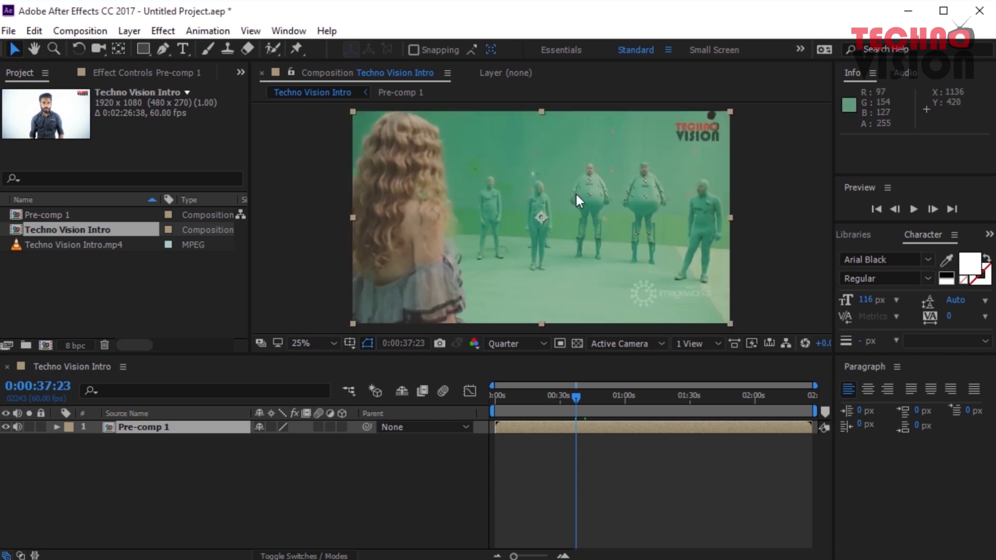
- Drag clip 3 from Explorer's Film Burns folder into the After Effects Project panel
key("alt+Tab")
double_click(534, 363)
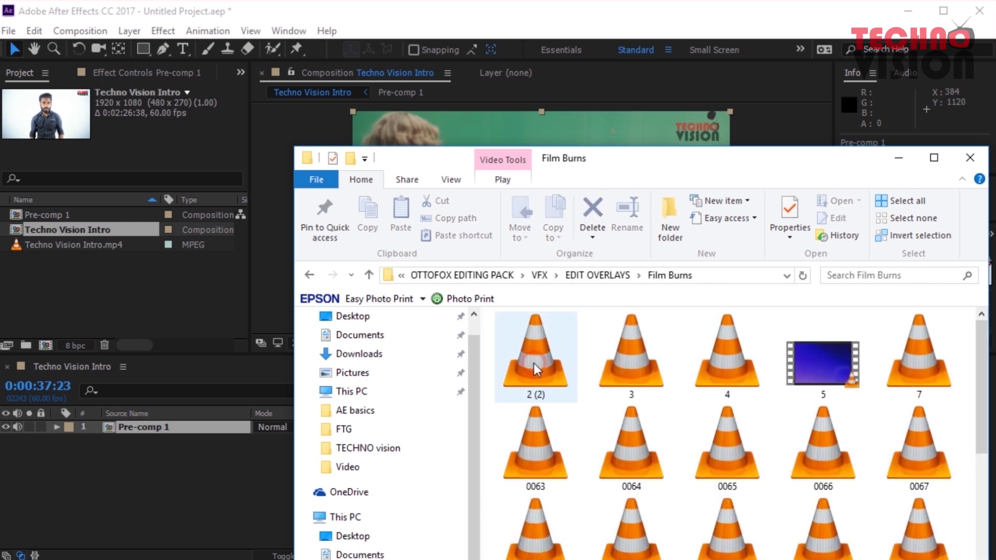
left_click(631, 361)
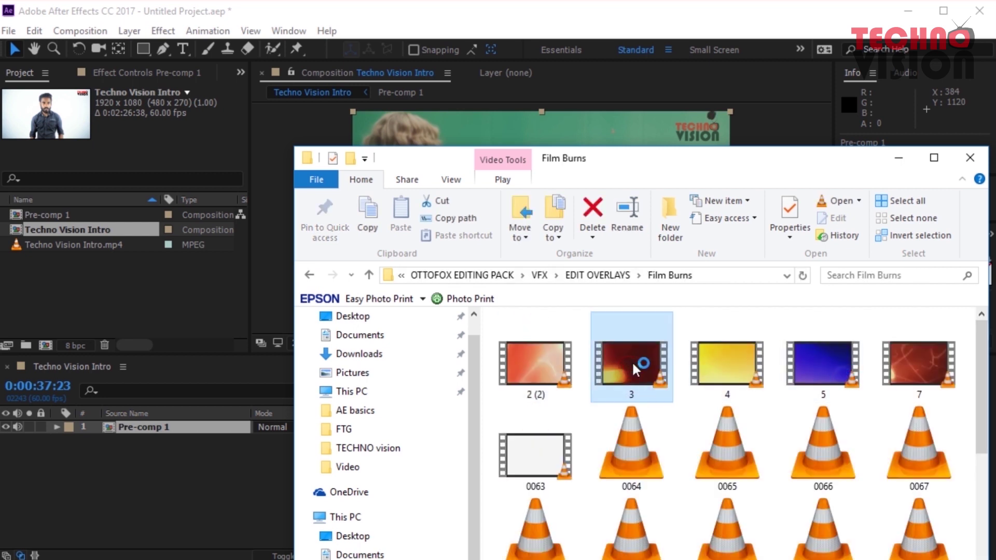
mouse_move(632, 361)
left_mouse_down()
mouse_move(200, 304)
mouse_move(186, 286)
left_mouse_up()
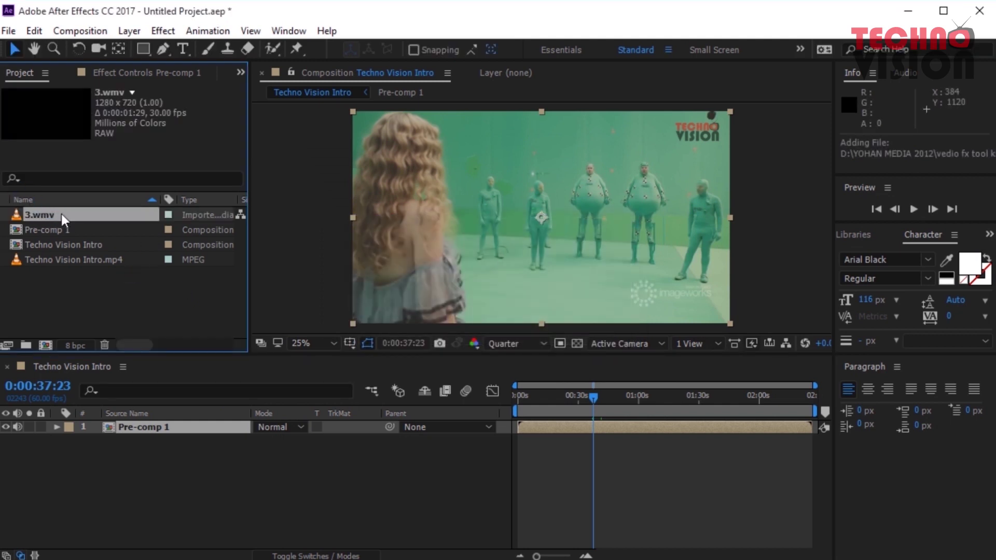
- Drop 3.wmv onto the Techno Vision Intro timeline above Pre-comp 1 and zoom the time ruler in
left_click_drag(45, 214, 172, 426)
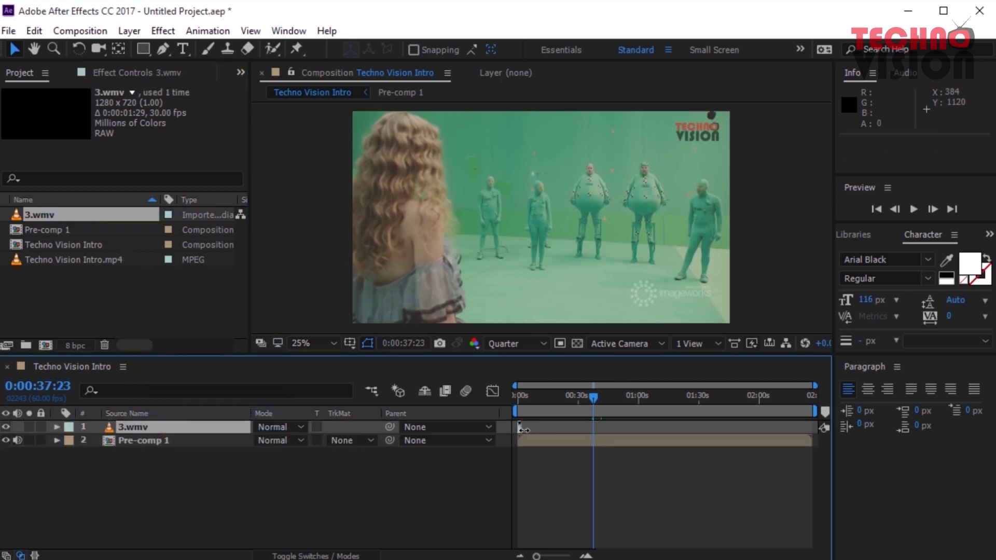
mouse_move(547, 555)
left_mouse_down()
mouse_move(564, 556)
mouse_move(537, 556)
left_mouse_up()
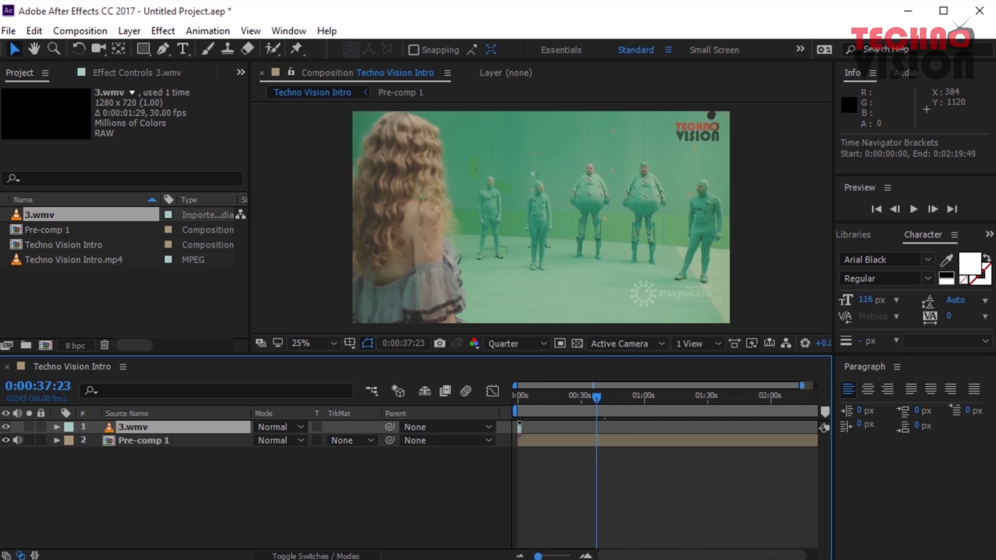
- Move the 3.wmv layer so its In point starts at 0:00:36:23
left_click_drag(542, 556, 556, 556)
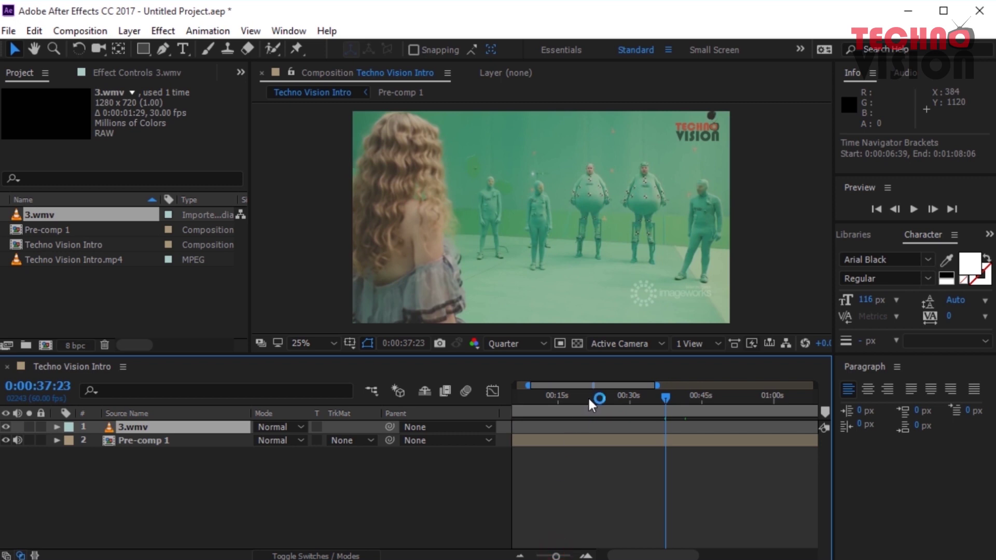
left_click_drag(654, 558, 630, 556)
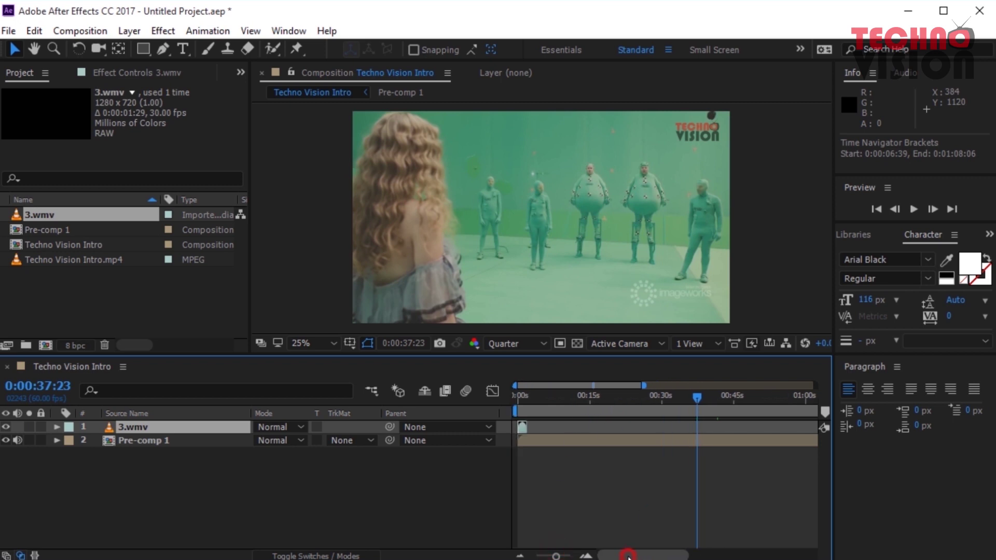
left_click_drag(525, 394, 520, 394)
left_click(522, 429)
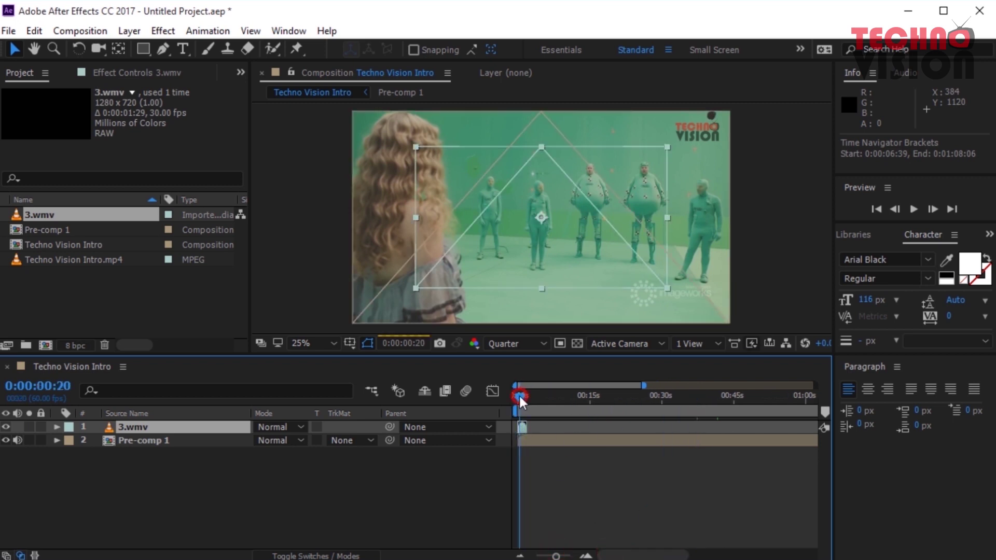
left_click_drag(521, 428, 614, 427)
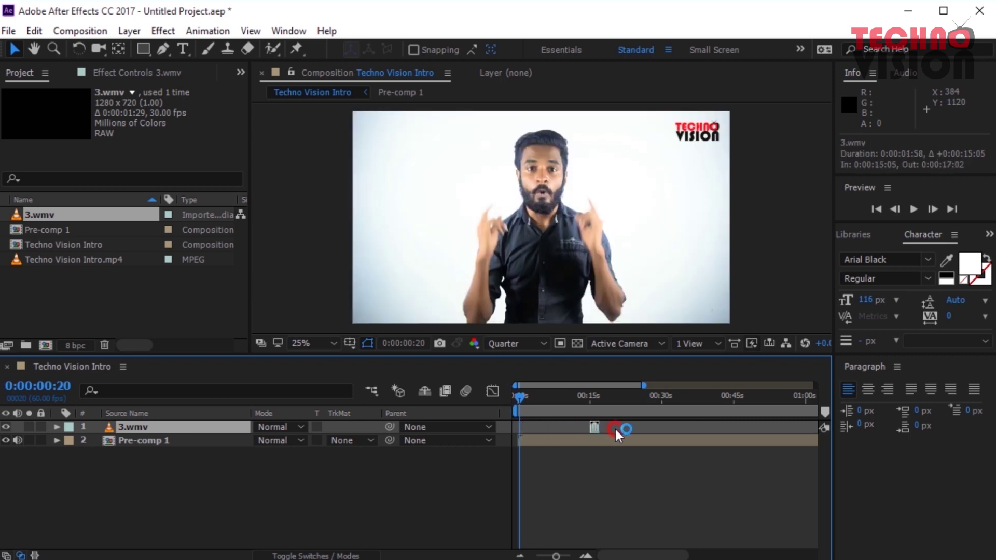
left_click(619, 398)
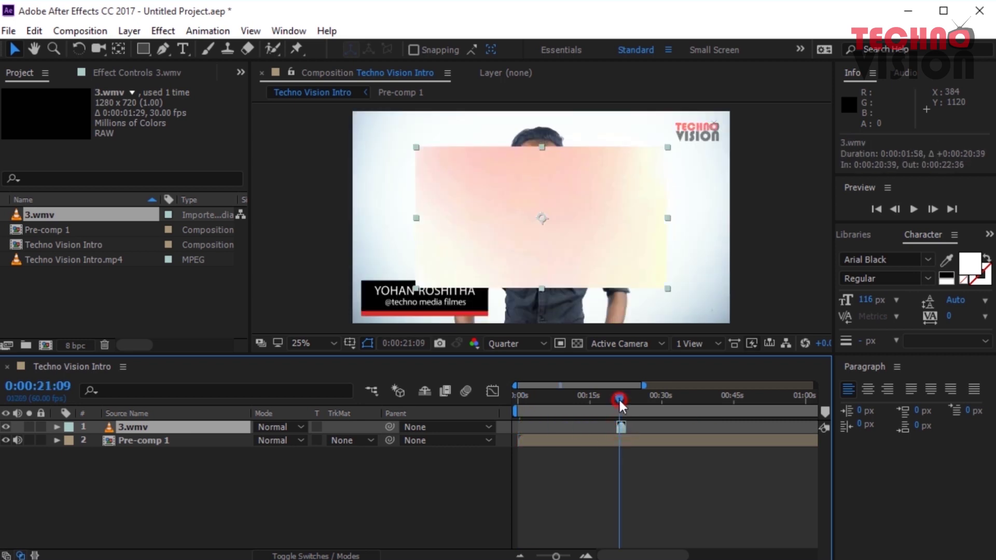
left_click_drag(618, 397, 692, 401)
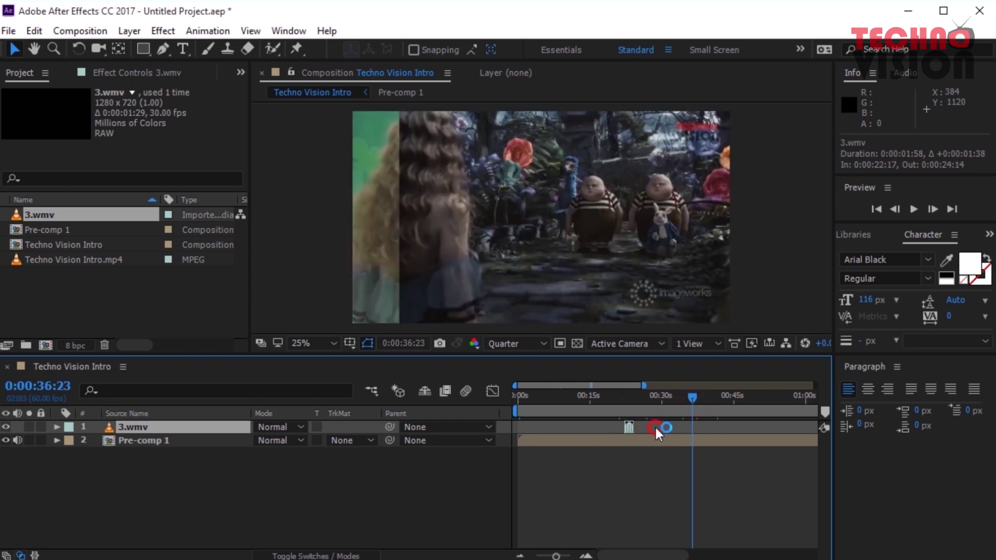
left_click_drag(697, 431, 696, 431)
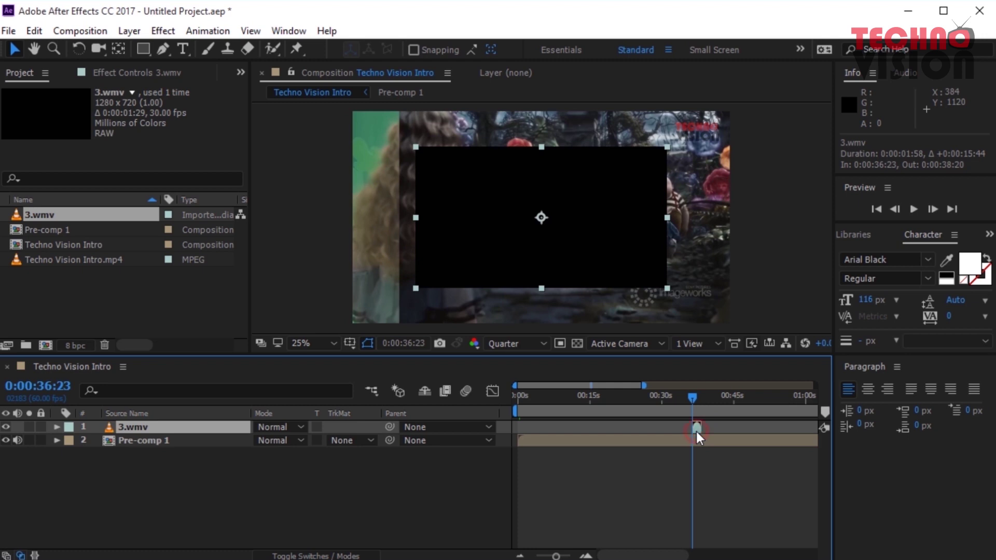
- Scale 3.wmv up to about 151% to fill the frame and preview it around 0:00:36:33
left_click(673, 146)
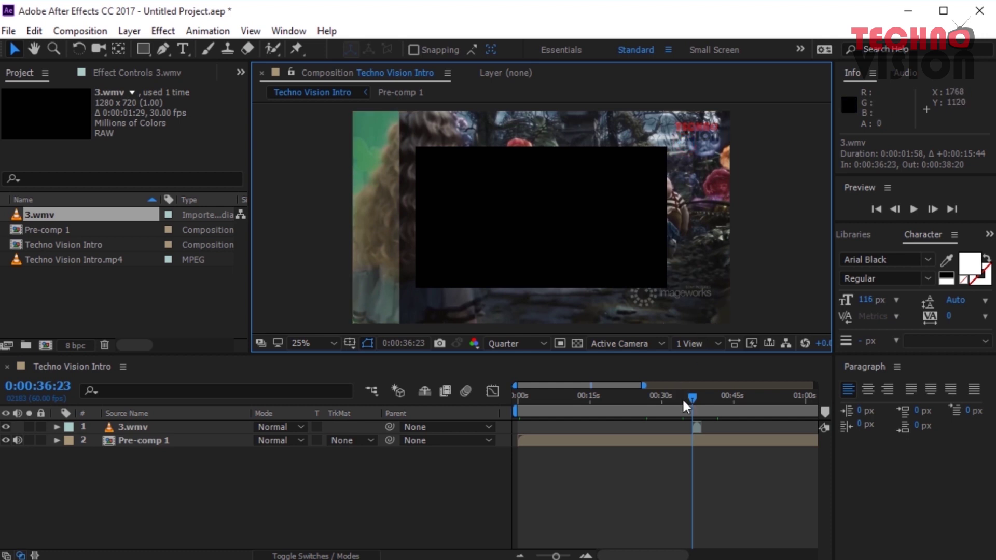
left_click(695, 428)
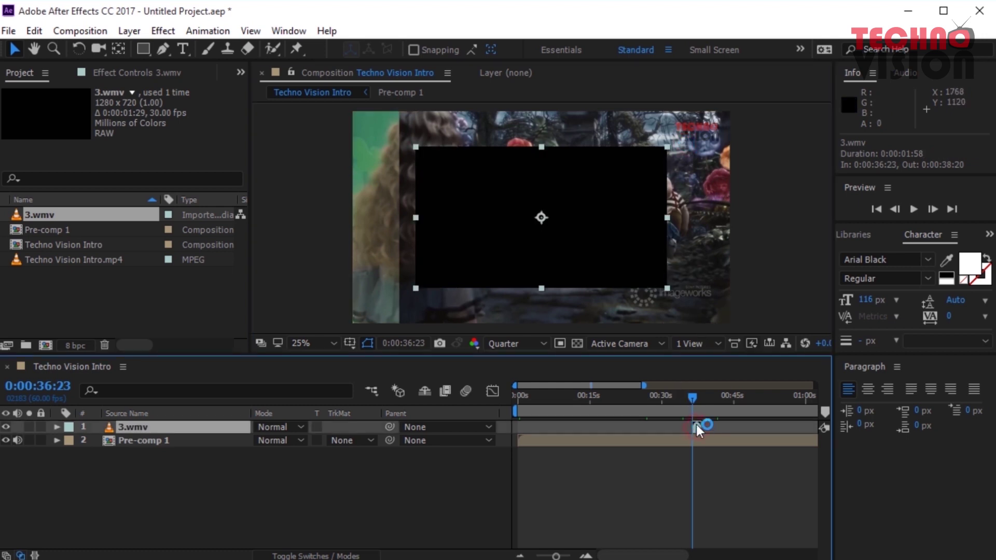
mouse_move(667, 147)
left_mouse_down()
mouse_move(734, 123)
mouse_move(772, 125)
mouse_move(781, 108)
left_mouse_up()
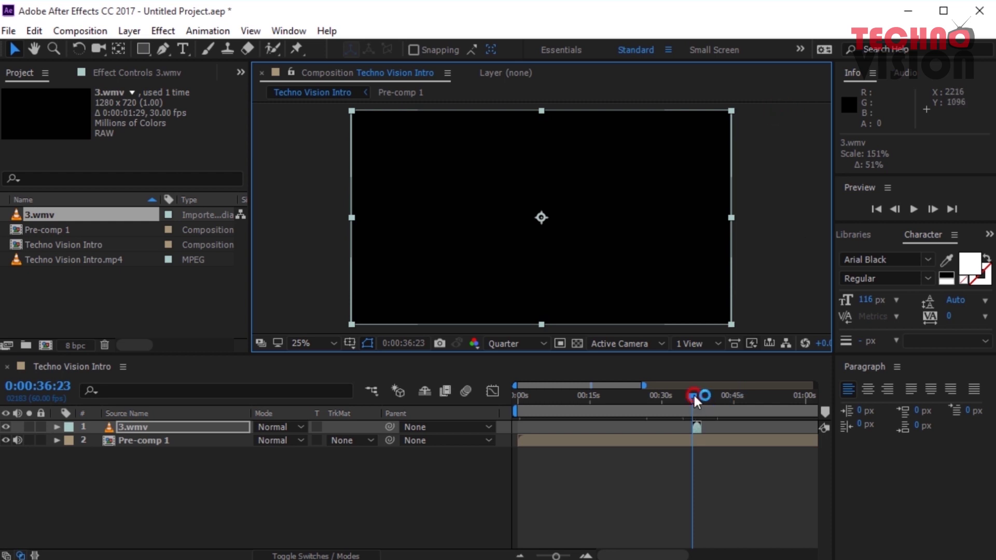
left_click_drag(693, 393, 696, 397)
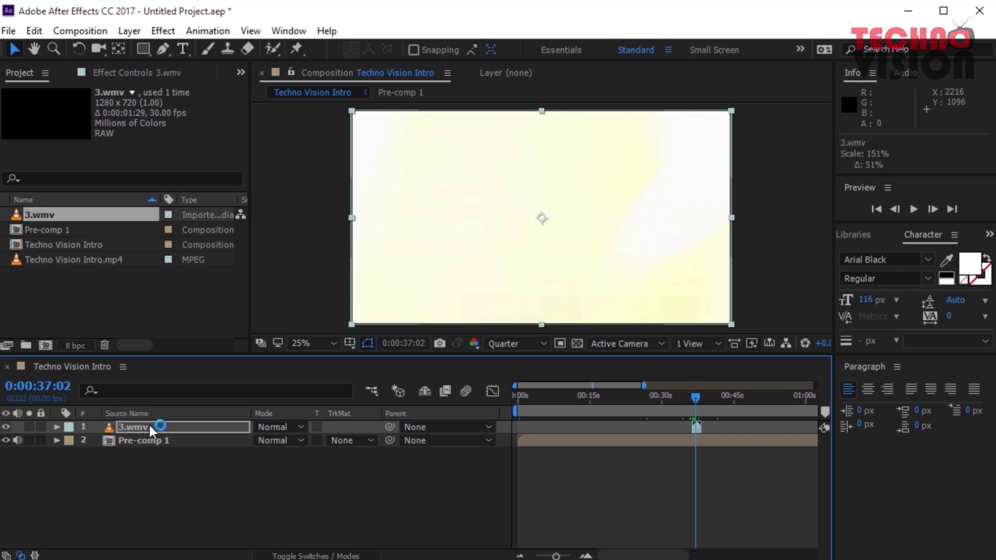
- Set the 3.wmv layer's blend mode to Screen and preview the overlay near 0:00:36:33
left_click(314, 555)
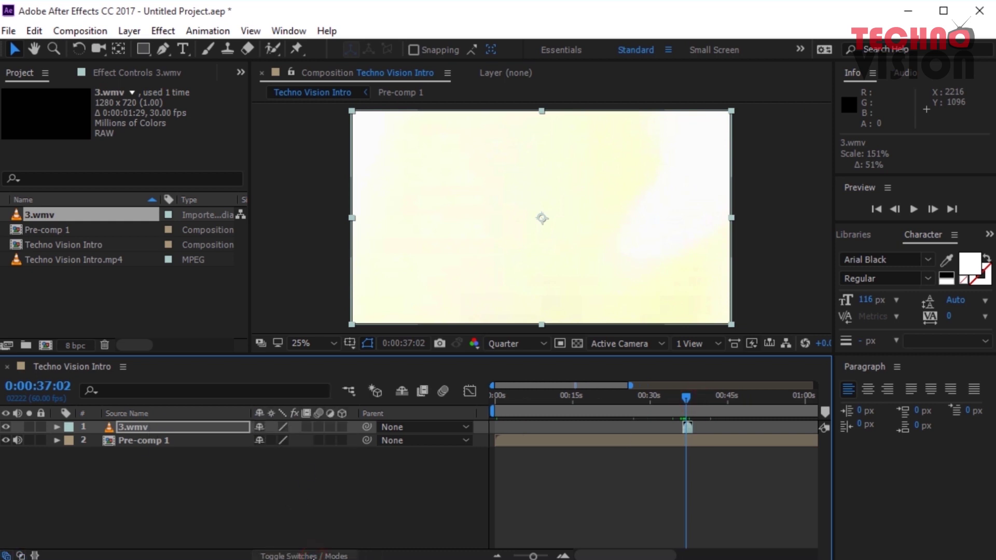
left_click(314, 555)
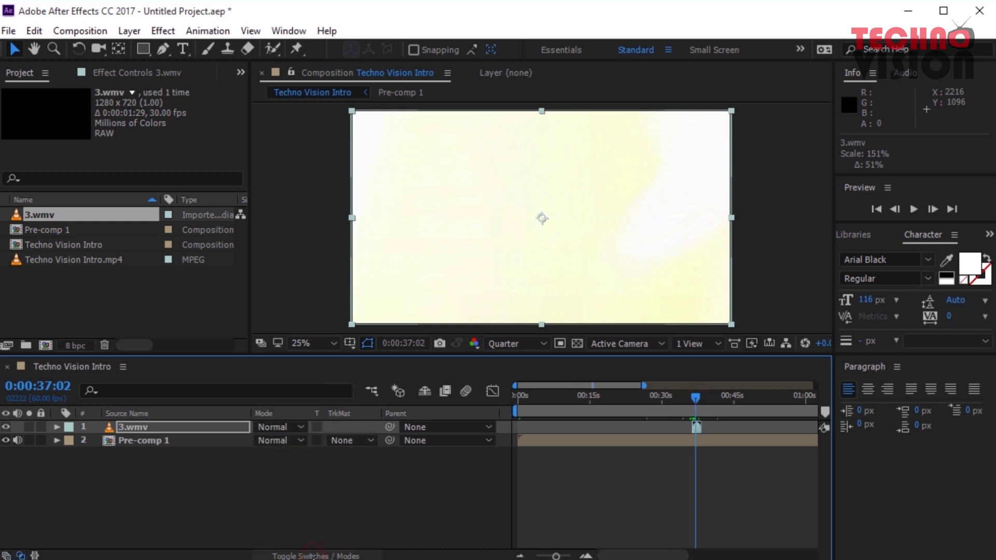
left_click(286, 427)
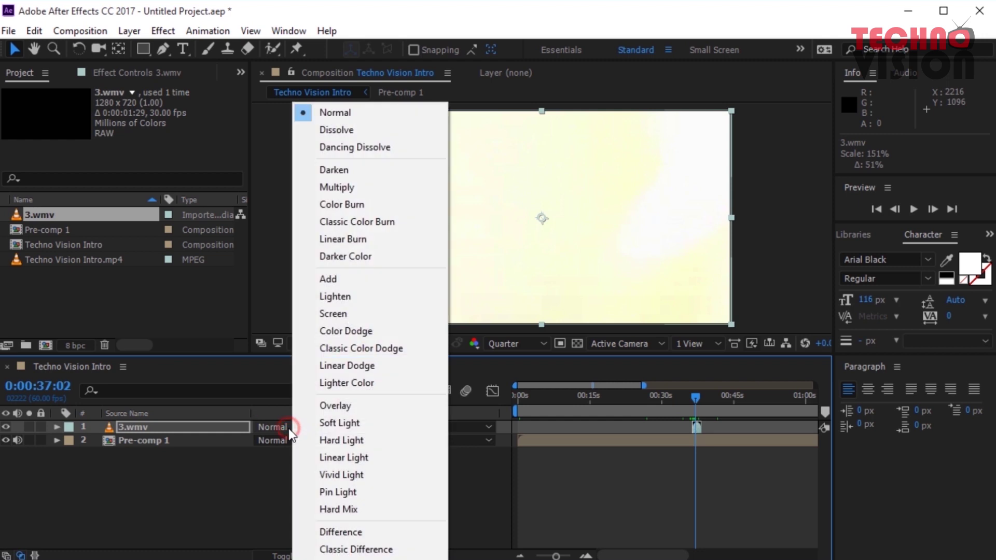
left_click(344, 315)
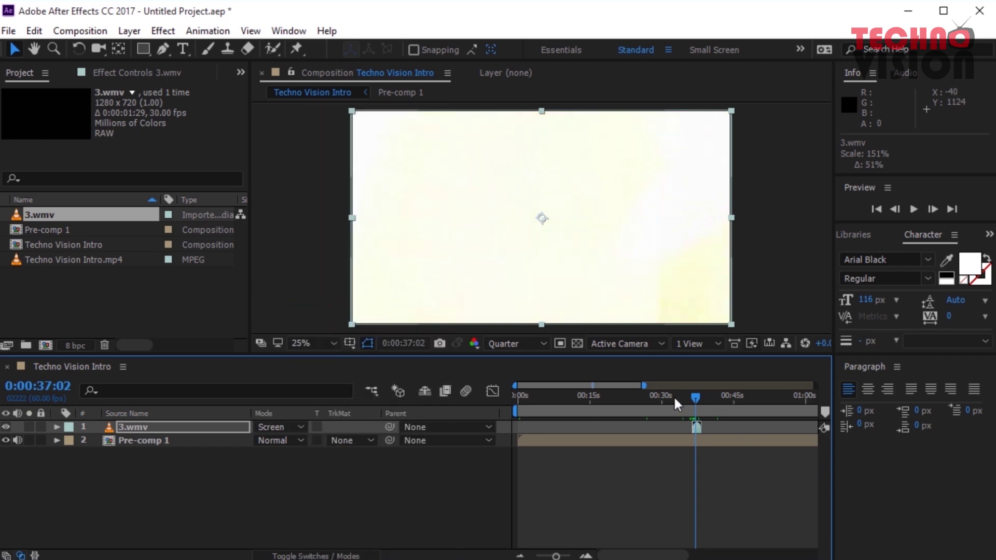
mouse_move(694, 399)
left_mouse_down()
mouse_move(688, 406)
mouse_move(702, 412)
left_mouse_up()
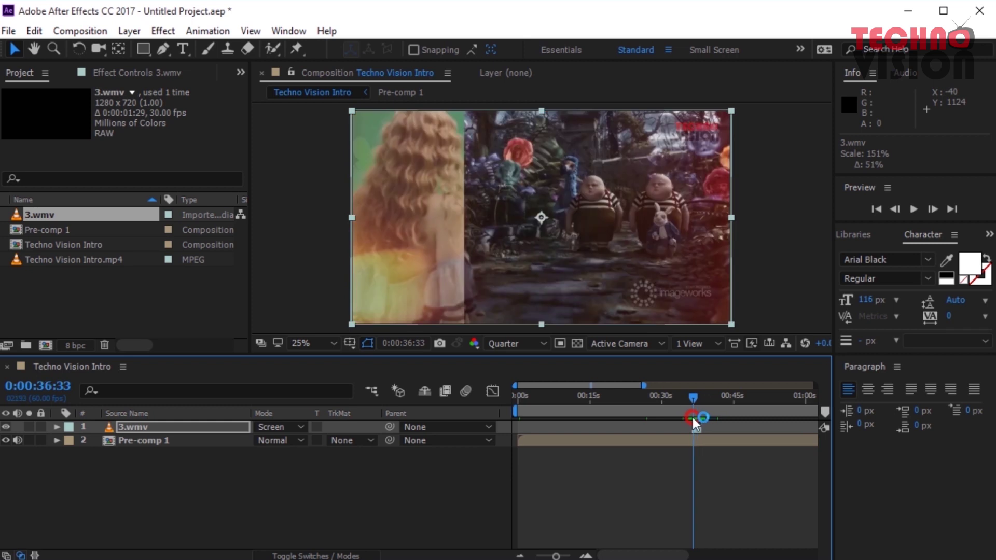
left_click_drag(703, 413, 692, 415)
left_click(140, 425)
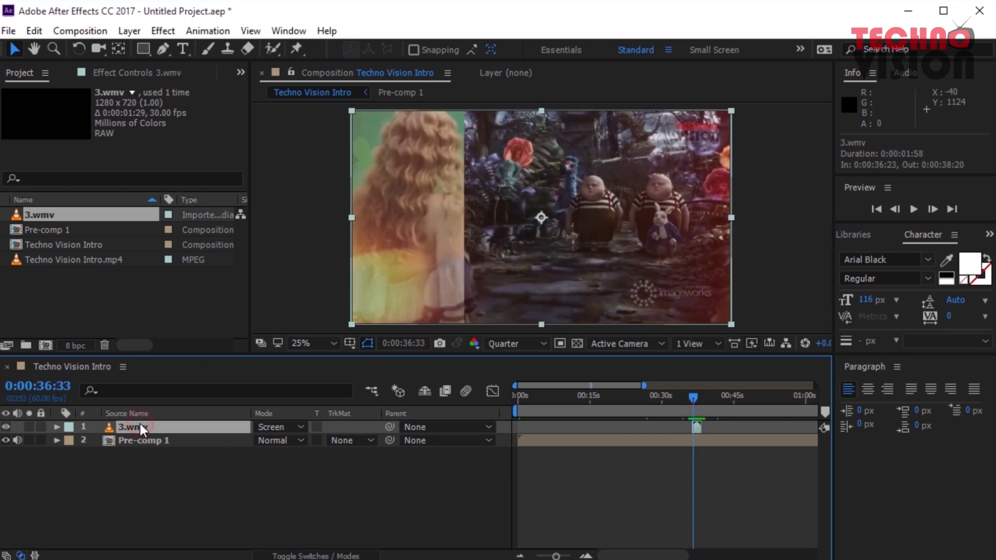
- Delete the 3.wmv layer and switch Pre-comp 1 to a 3D layer
key("Delete")
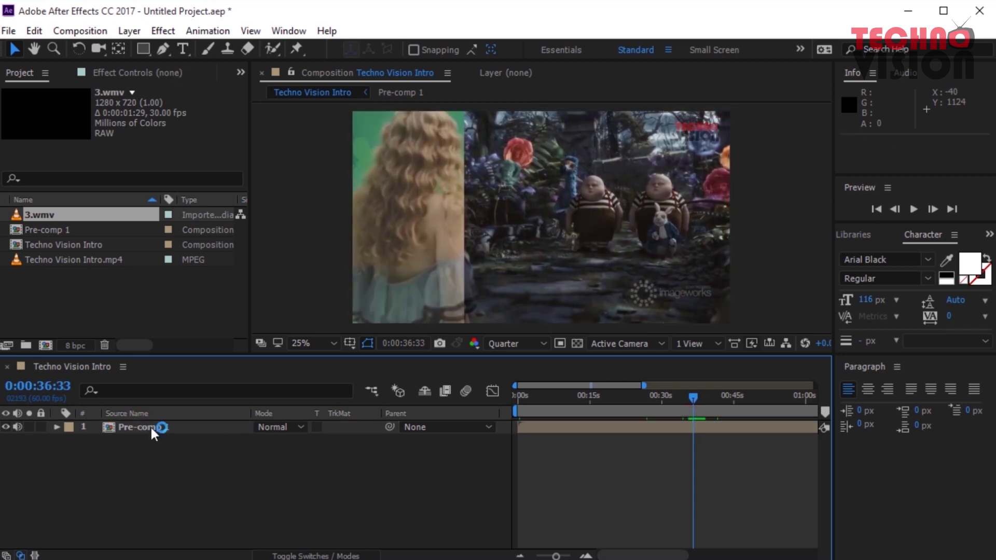
left_click(172, 424)
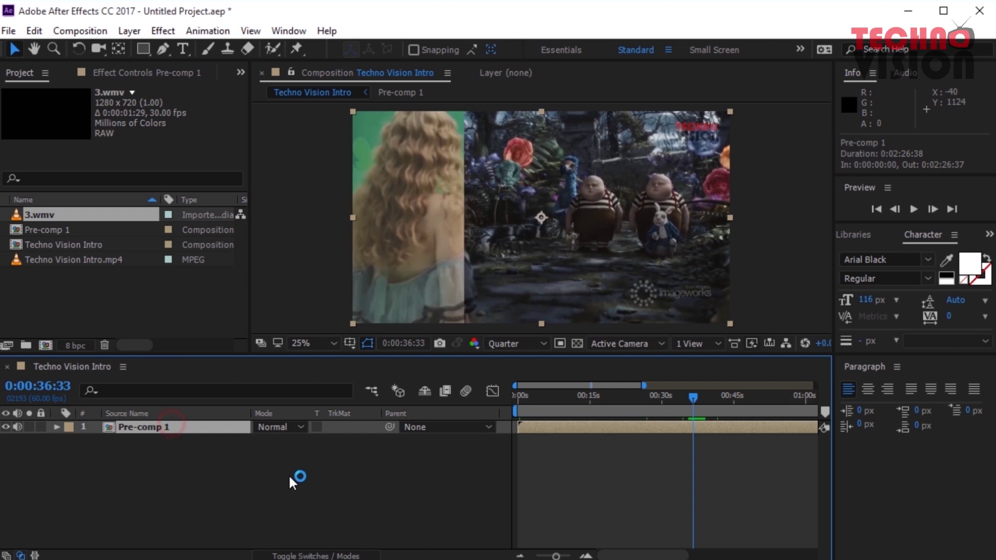
left_click(329, 556)
left_click(342, 427)
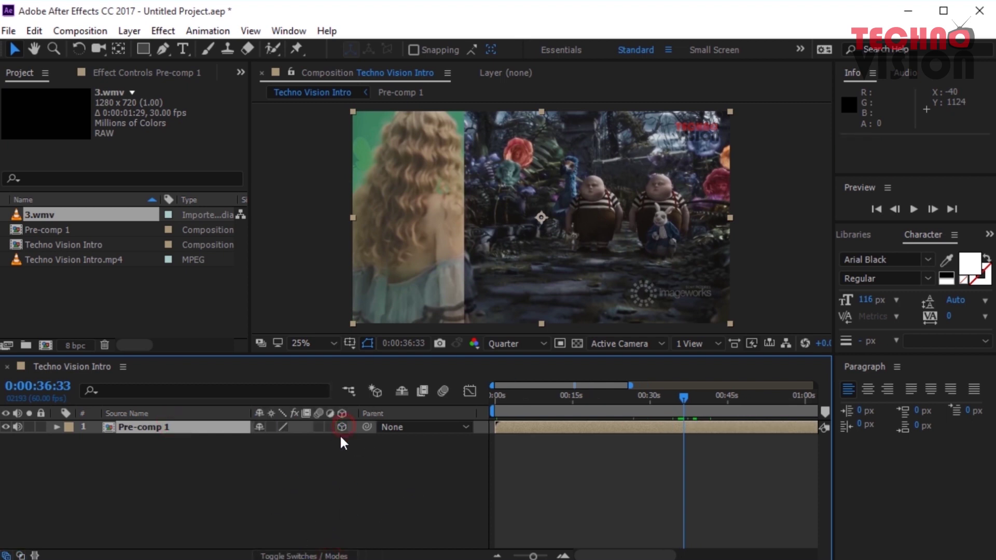
- Try Orientation, 35° Z Rotation and -49° Y Rotation on Pre-comp 1's Transform
left_click(57, 427)
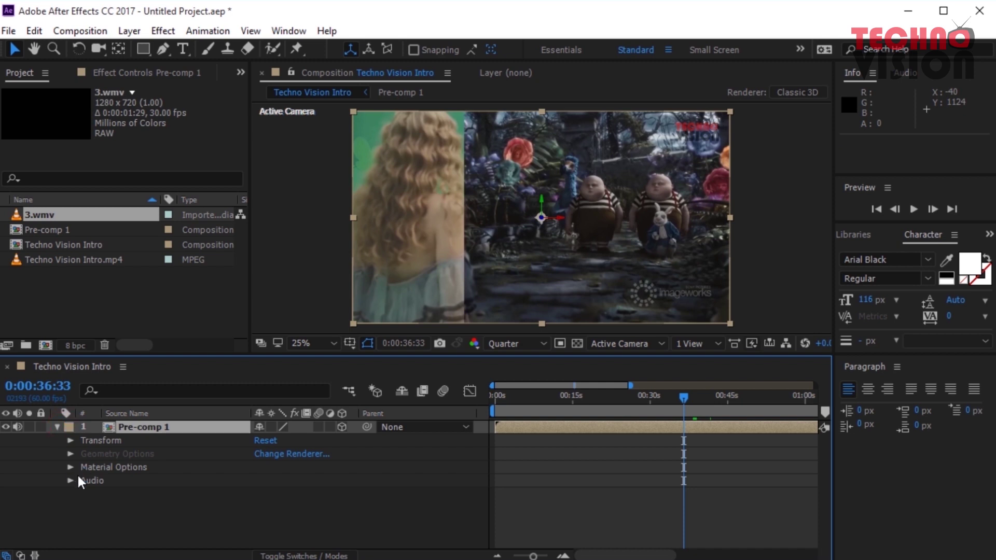
left_click(71, 439)
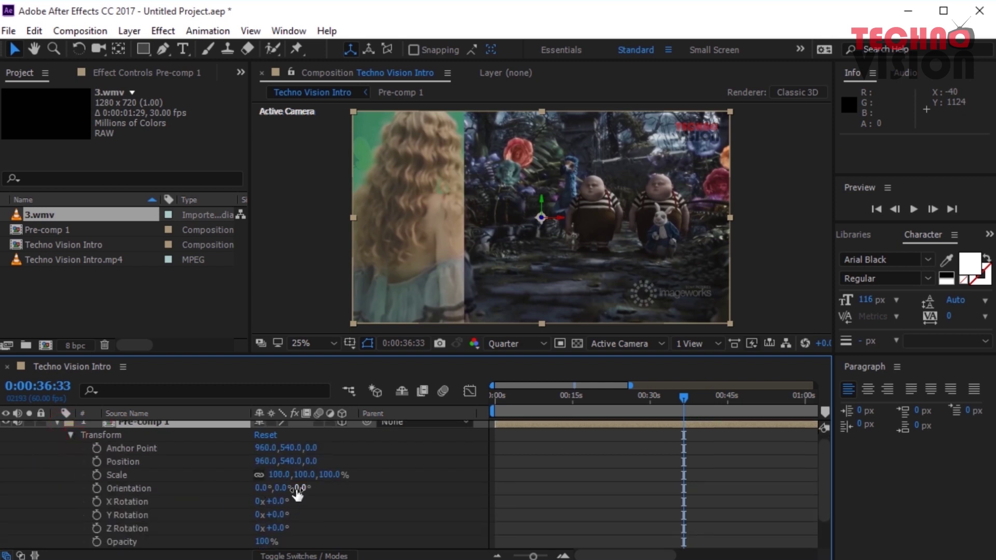
left_click_drag(300, 490, 311, 499)
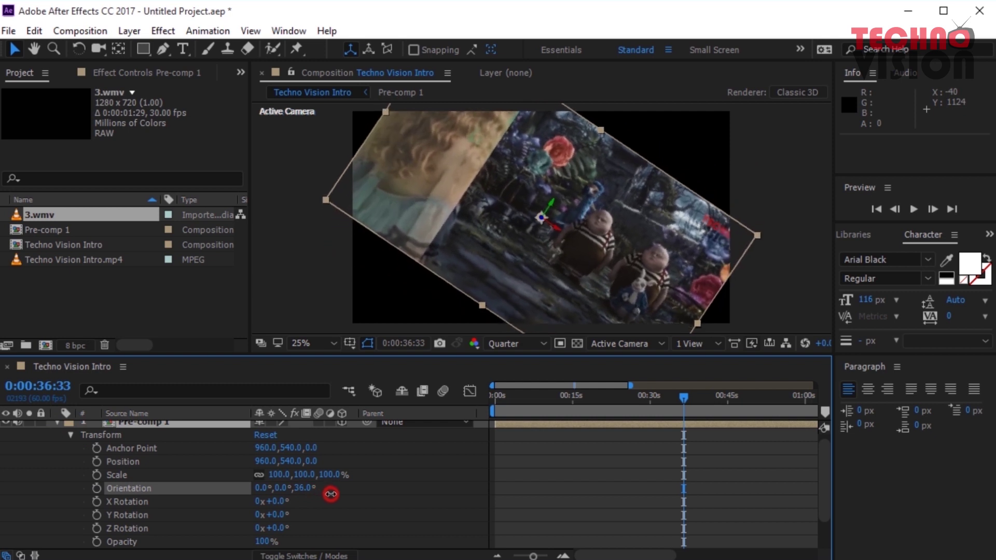
key("ctrl+z")
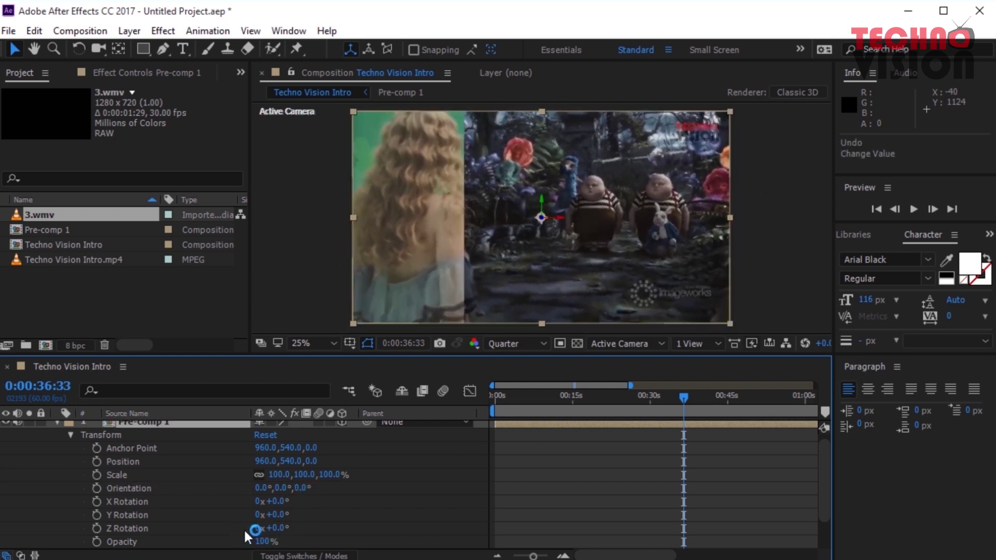
left_click_drag(273, 528, 303, 529)
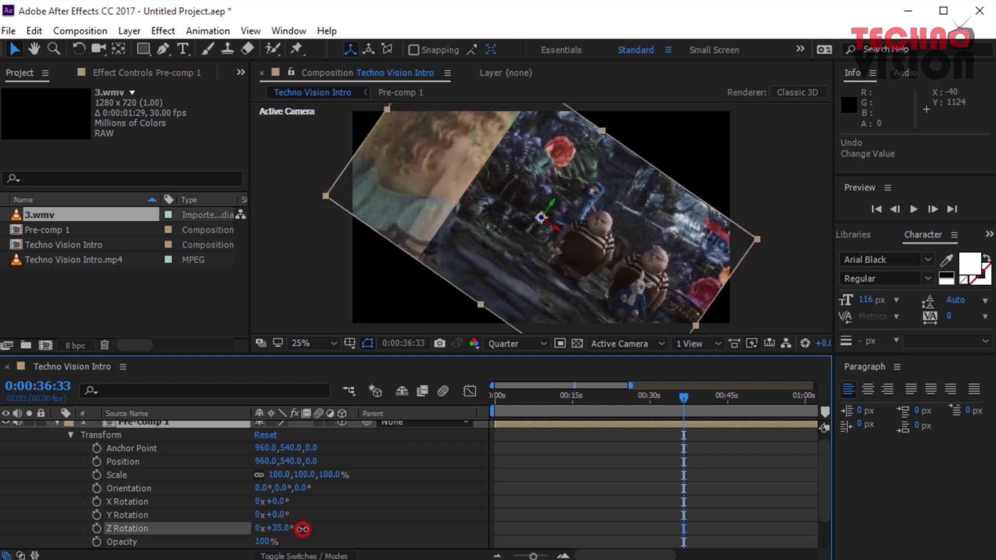
key("ctrl+z")
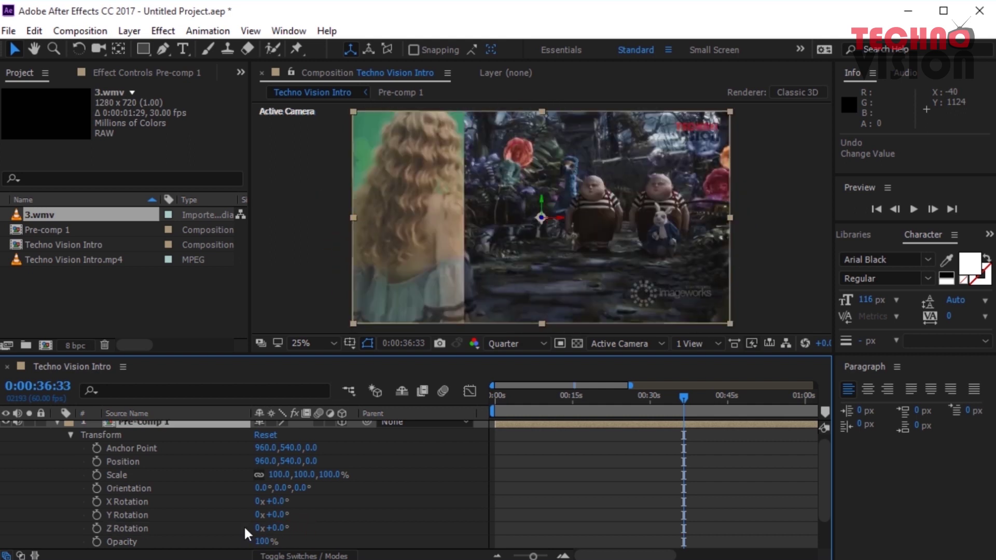
mouse_move(280, 516)
left_mouse_down()
mouse_move(247, 522)
mouse_move(334, 508)
mouse_move(204, 515)
mouse_move(287, 513)
mouse_move(274, 516)
left_mouse_up()
scroll(79, 455, "up", 1)
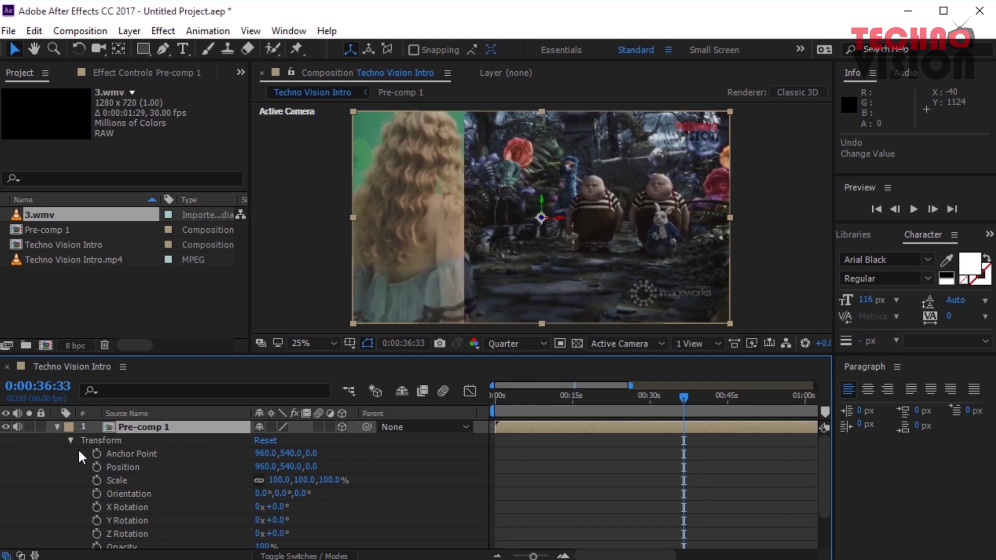
left_click(57, 426)
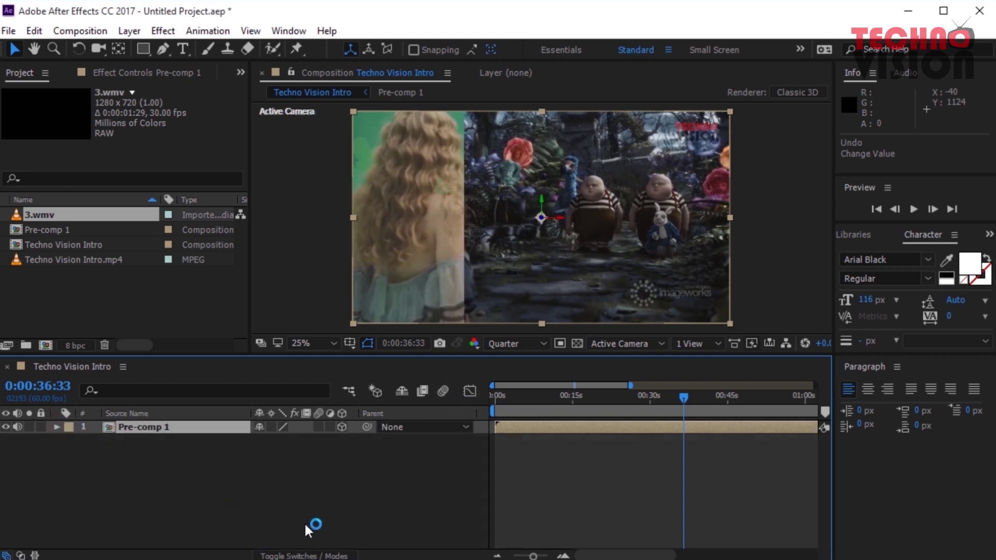
left_click(319, 556)
left_click(164, 428)
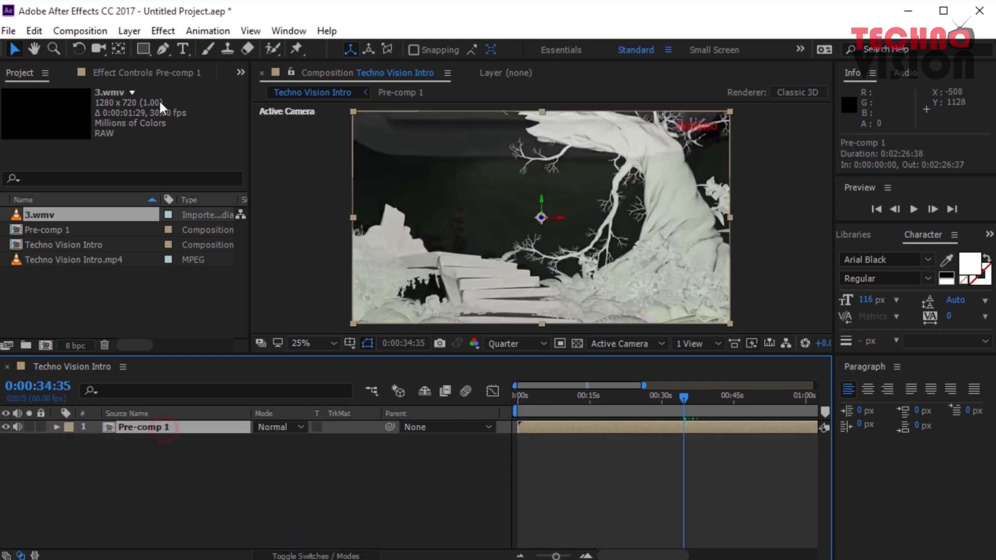
left_click(131, 32)
mouse_move(165, 50)
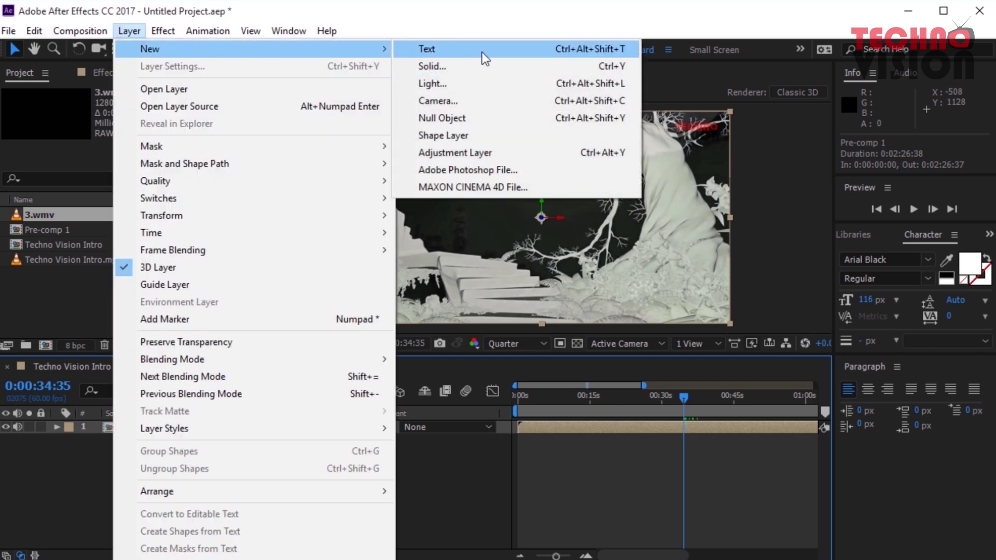
left_click(471, 66)
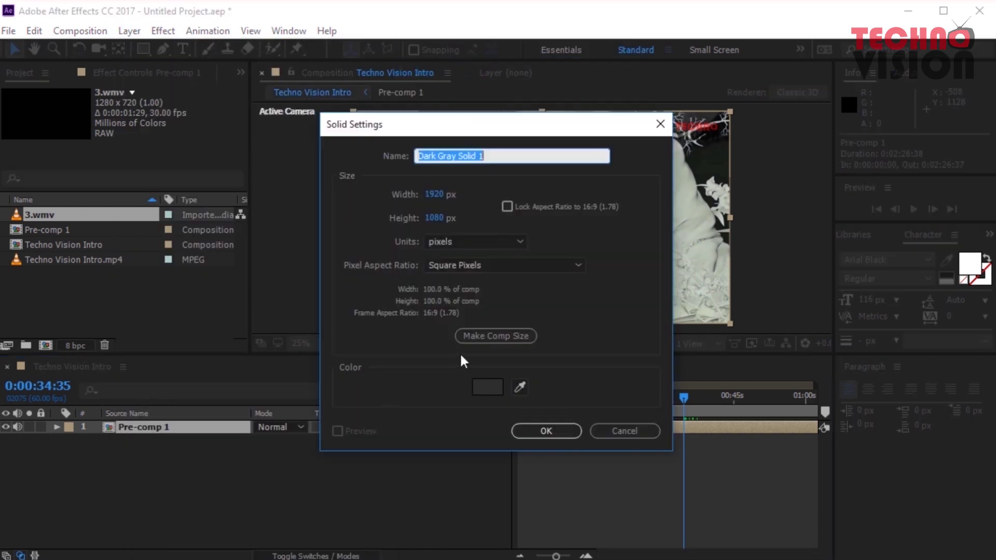
left_click(633, 430)
left_click(86, 36)
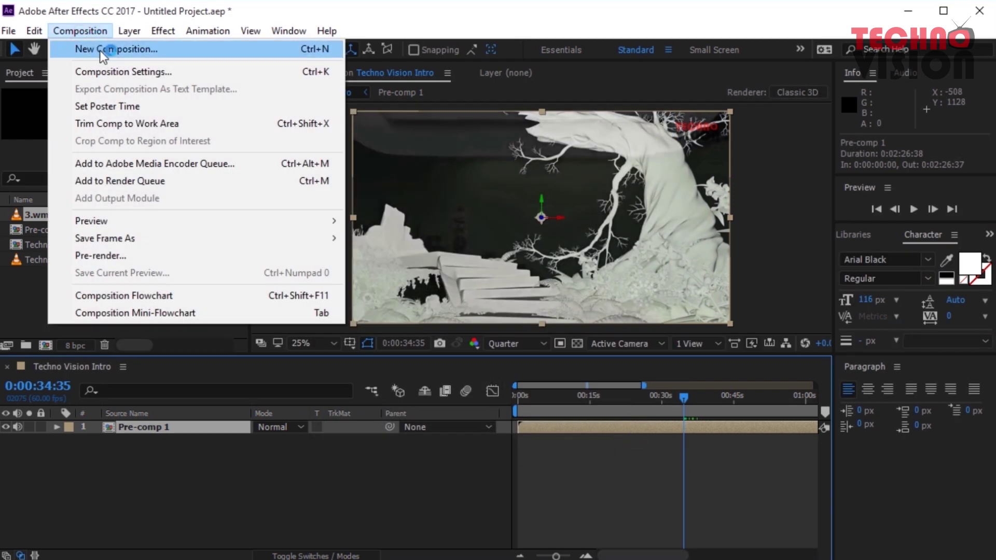
left_click(116, 71)
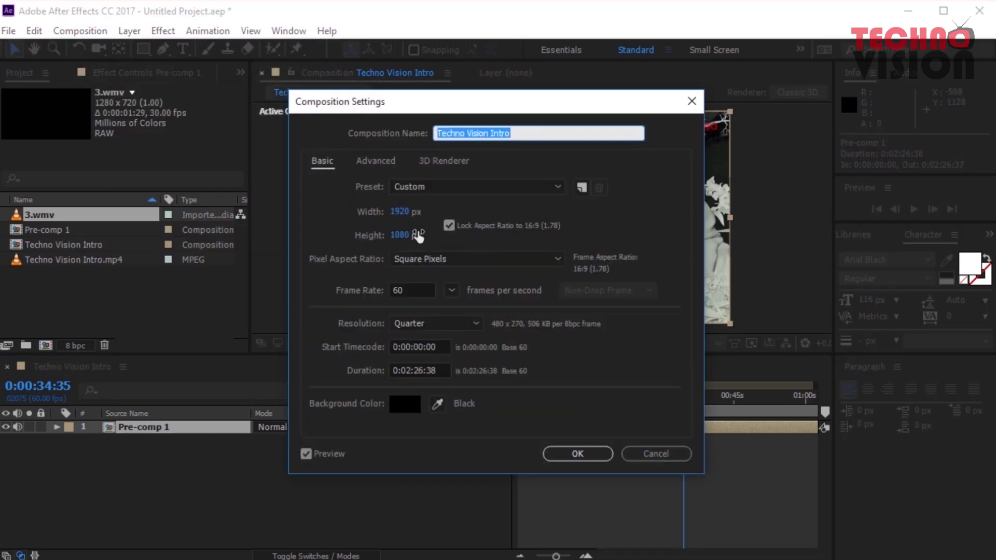
left_click(497, 188)
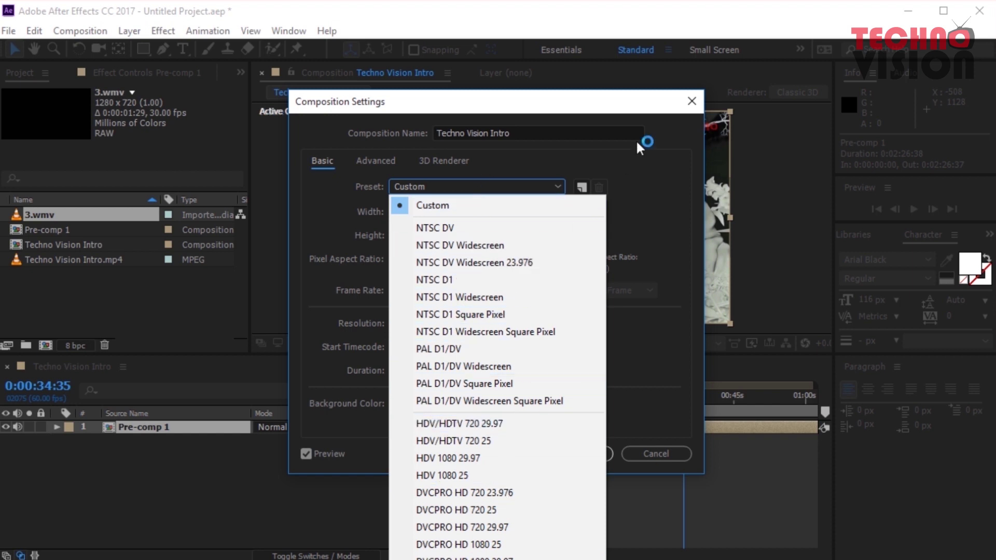
left_click(617, 160)
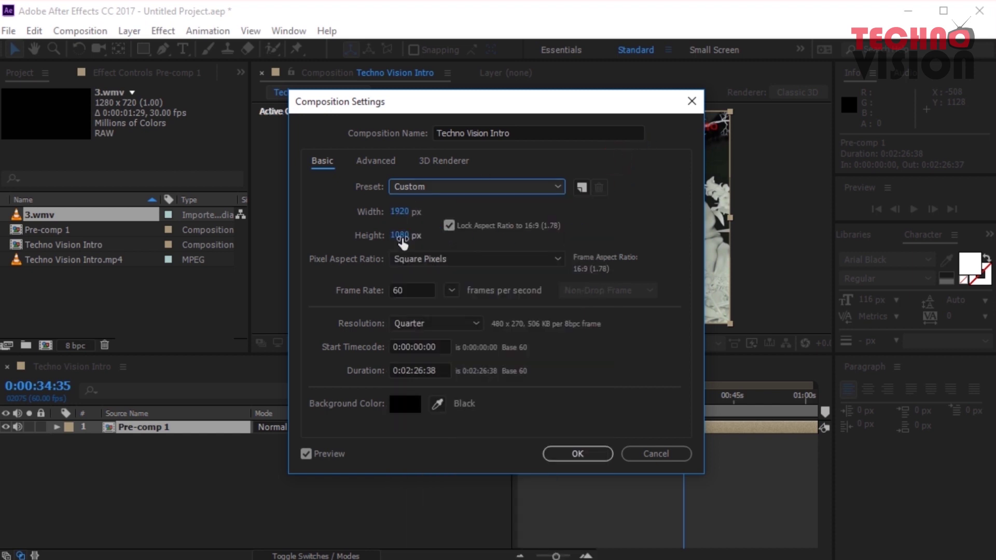
left_click(391, 292)
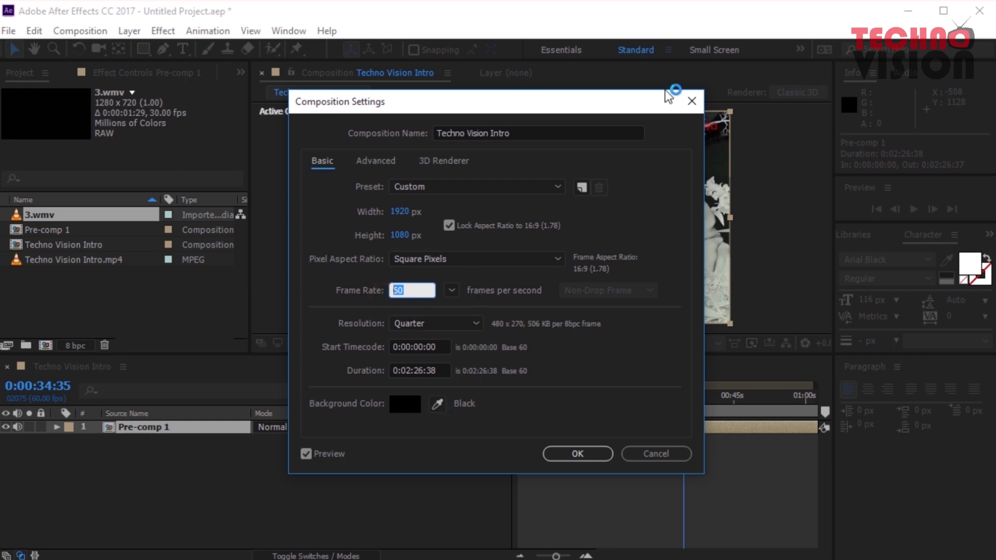
left_click(691, 103)
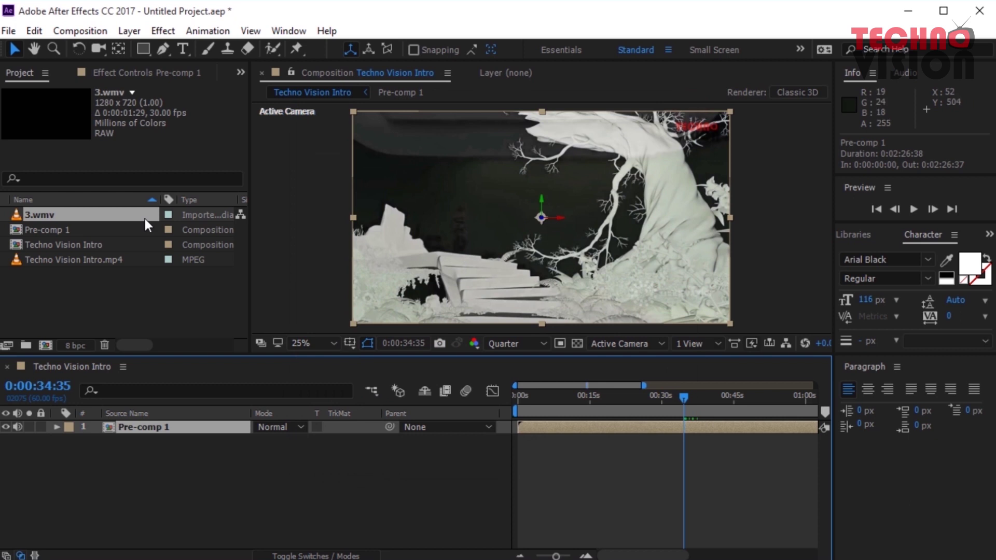
- Add Adjustment Layer 1 via Layer > New, then move to about 0:00:27:42 showing the presenter
left_click(129, 31)
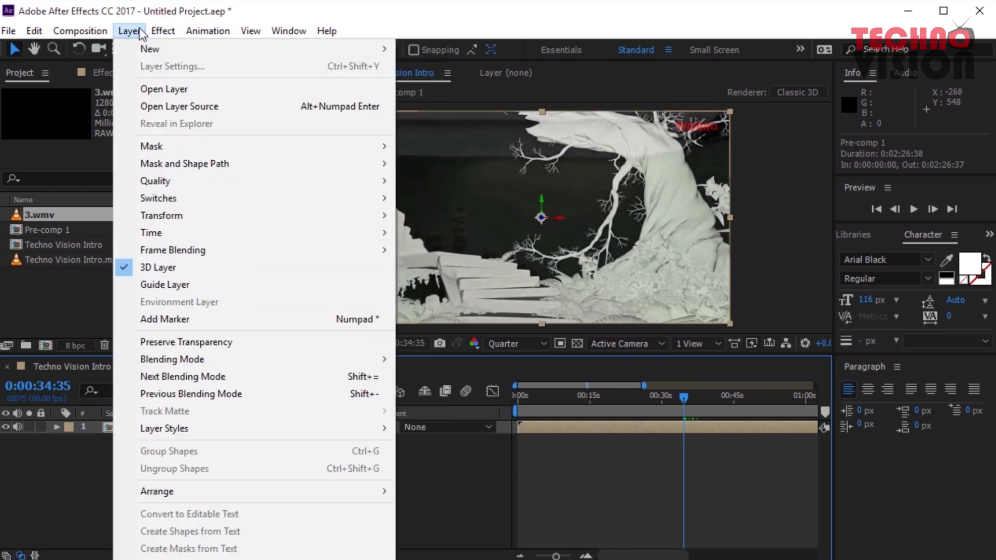
mouse_move(153, 49)
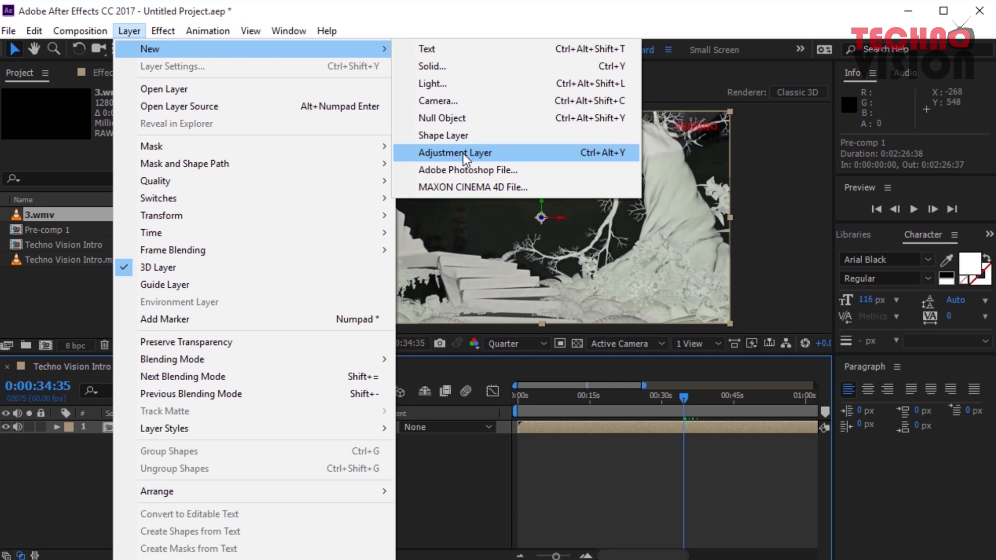
left_click(463, 153)
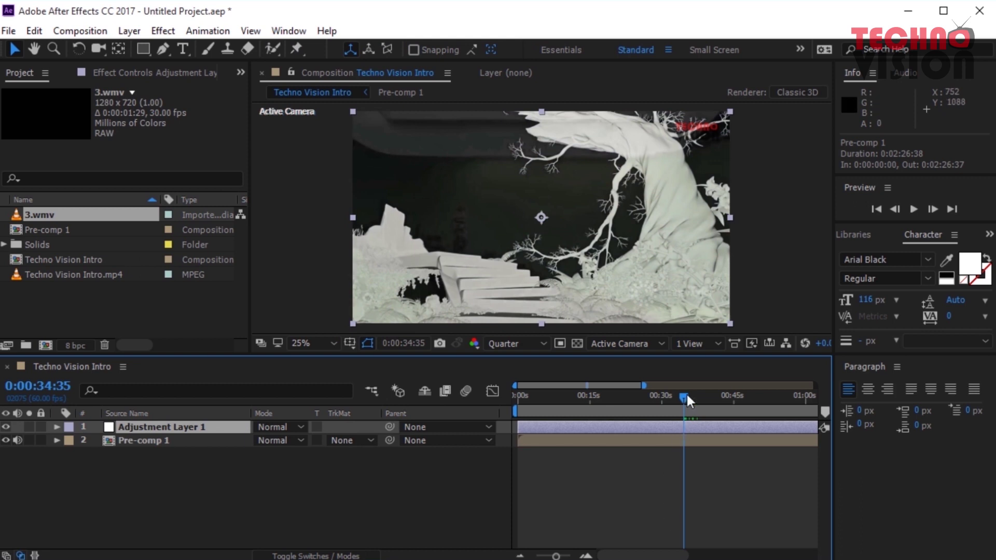
left_click_drag(687, 401, 651, 407)
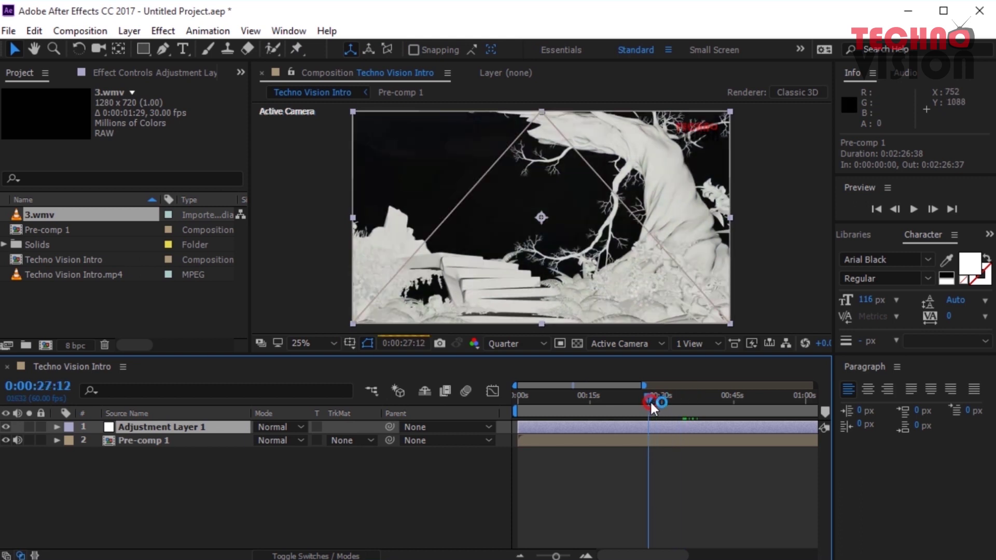
left_click_drag(652, 408, 654, 405)
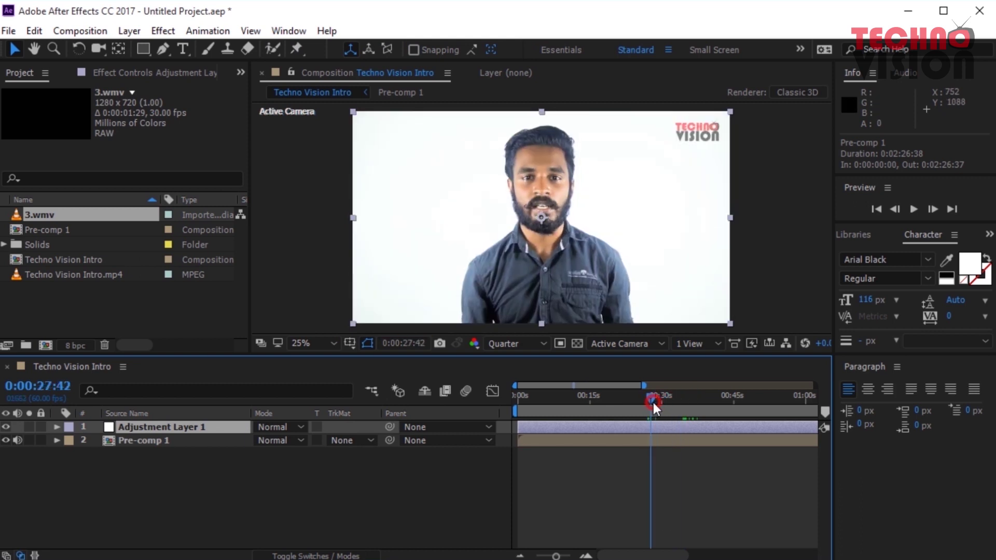
left_click(161, 31)
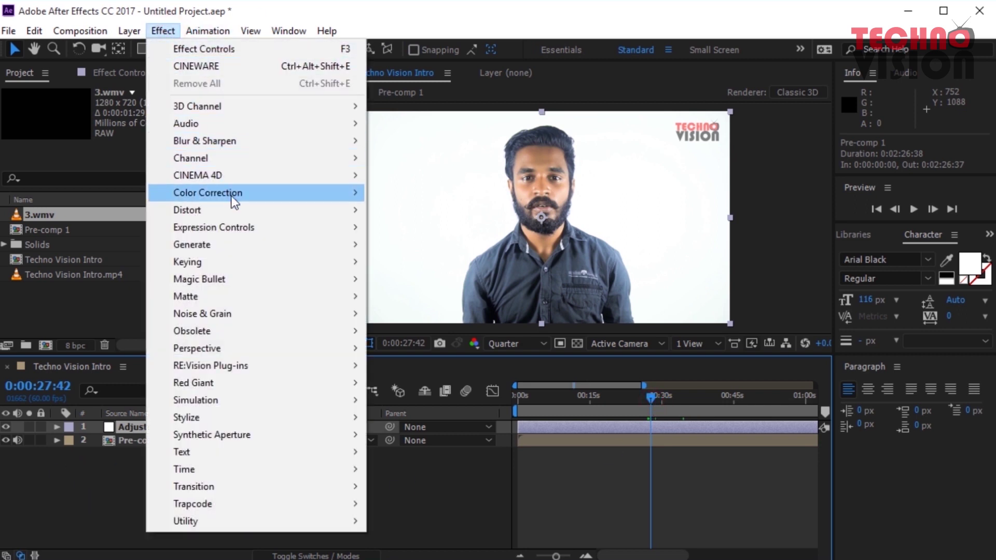
mouse_move(231, 196)
left_click(471, 263)
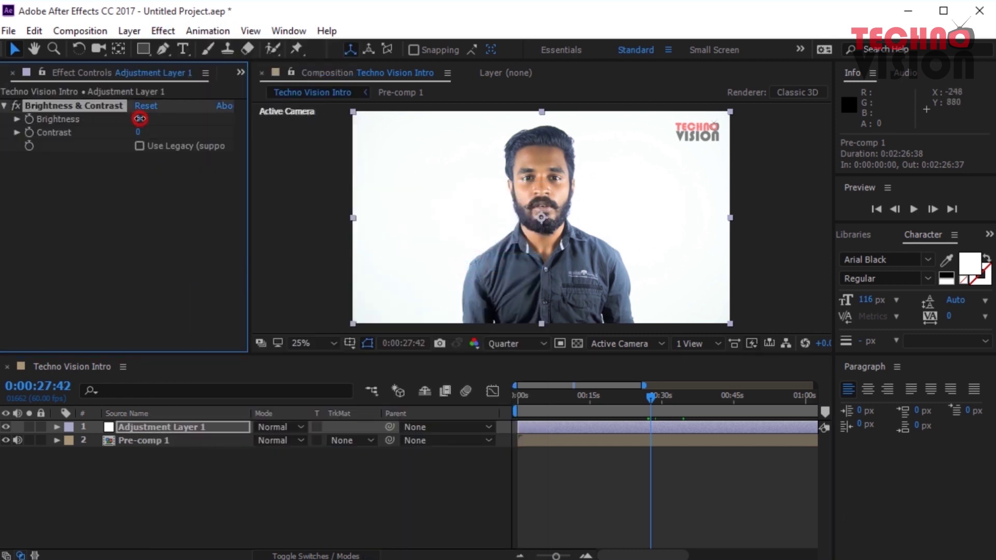
mouse_move(139, 119)
left_mouse_down()
mouse_move(221, 121)
mouse_move(105, 133)
mouse_move(176, 140)
left_mouse_up()
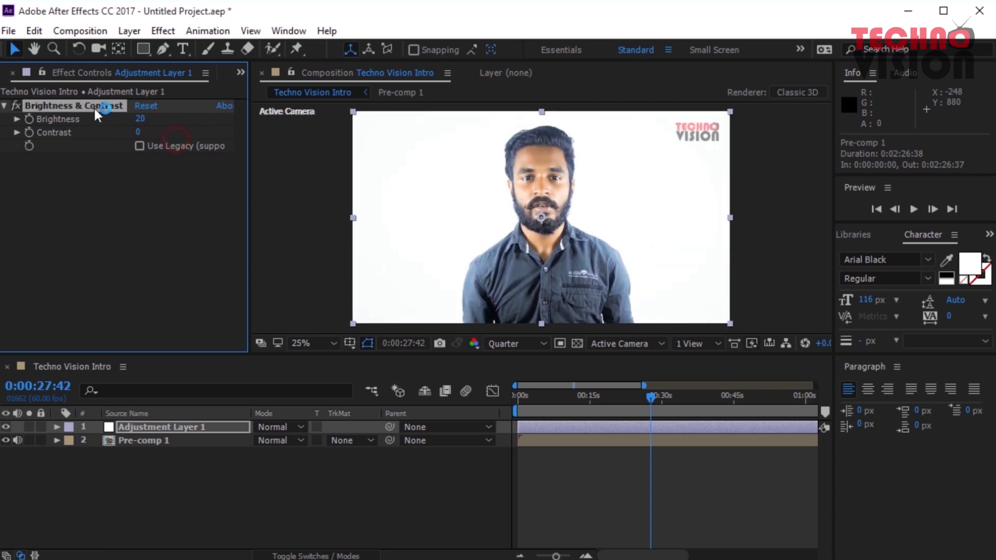
key("Delete")
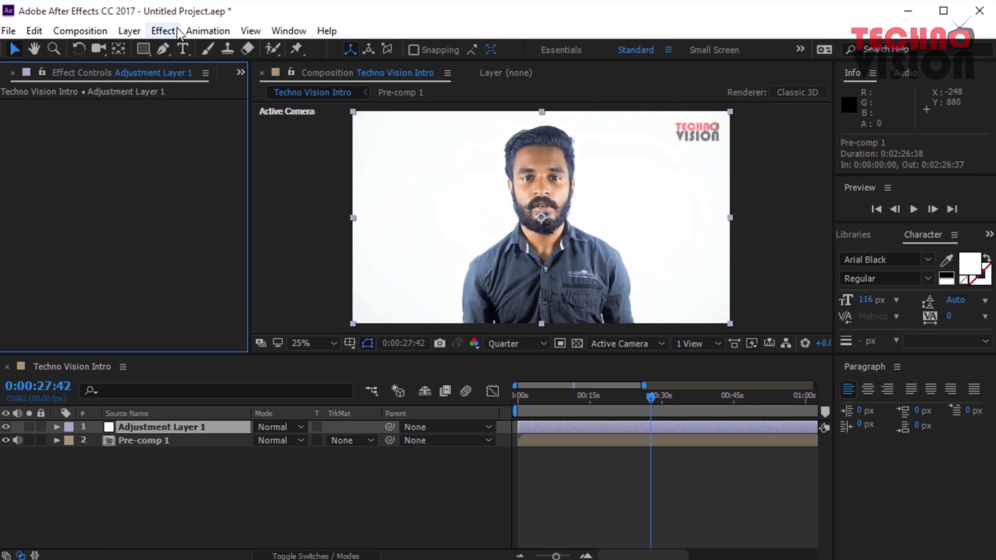
left_click(162, 30)
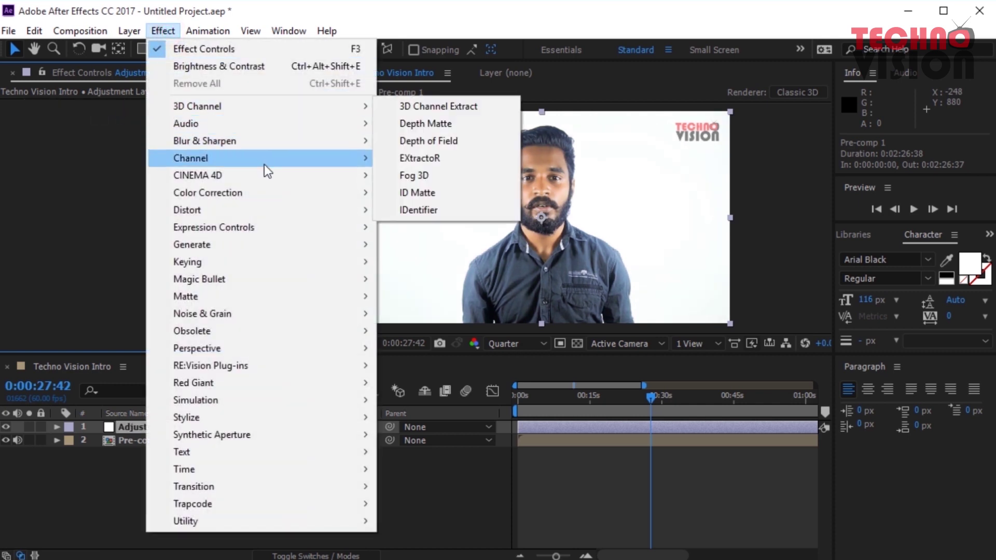
left_click(285, 193)
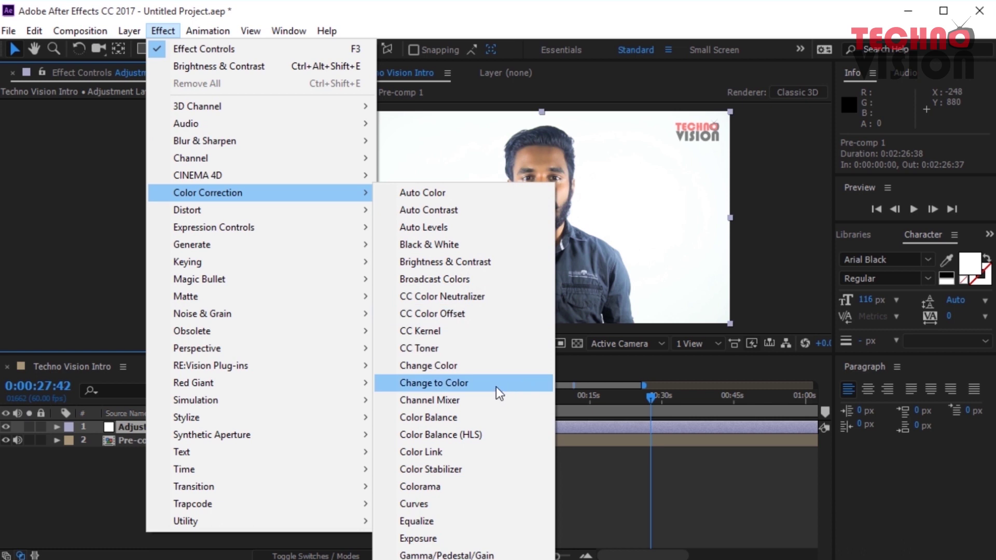
left_click(460, 520)
left_click(459, 520)
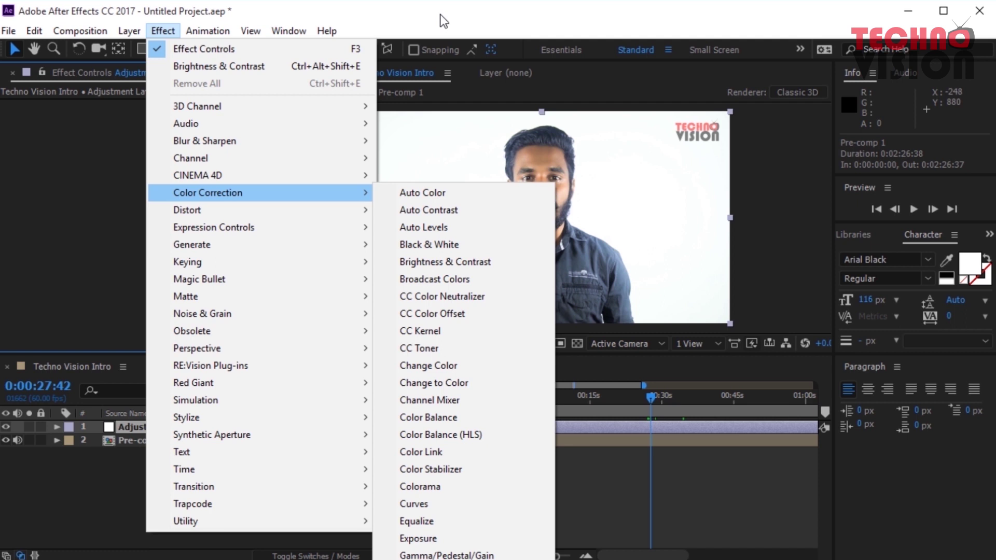
left_click(440, 18)
left_click(79, 31)
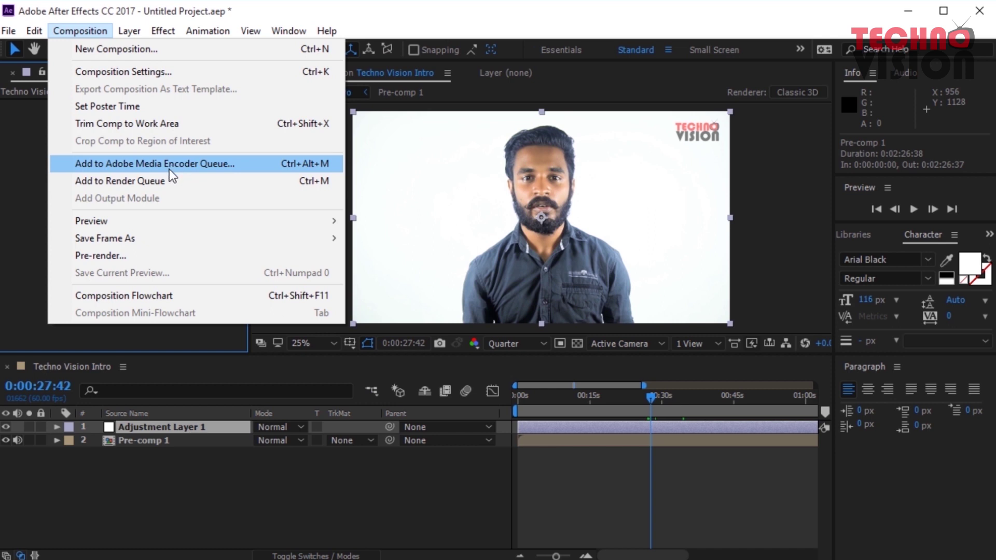
- Add the Techno Vision Intro composition to the Adobe Media Encoder queue from the Composition menu
left_click(170, 165)
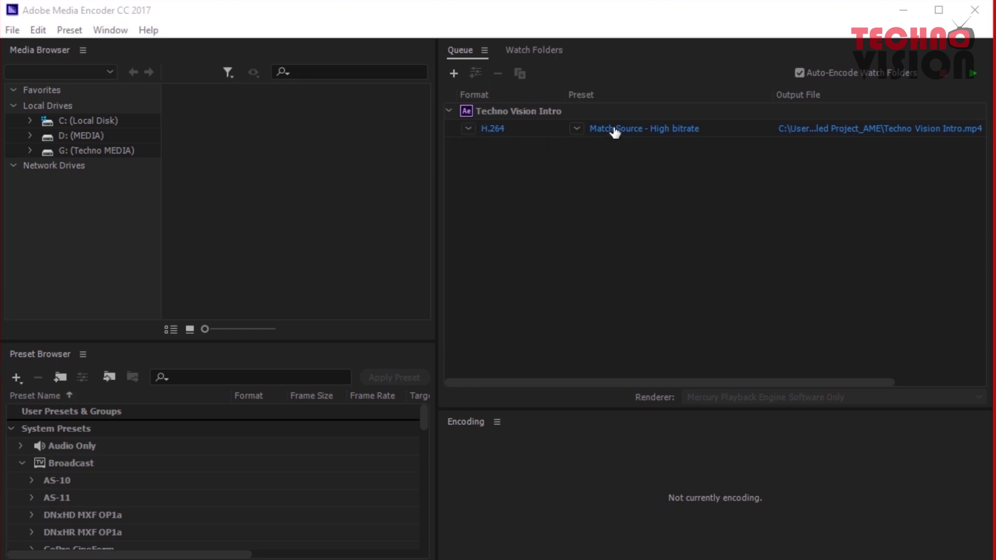
- Keep H.264 format and the Match Source - High bitrate preset, then bring up the output Save As dialog
left_click(577, 130)
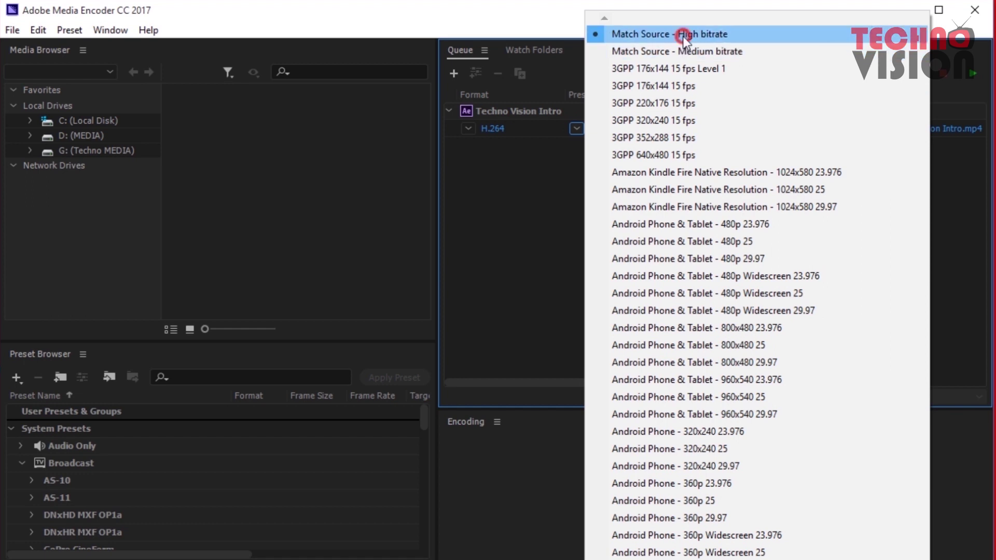
left_click(683, 36)
left_click(468, 128)
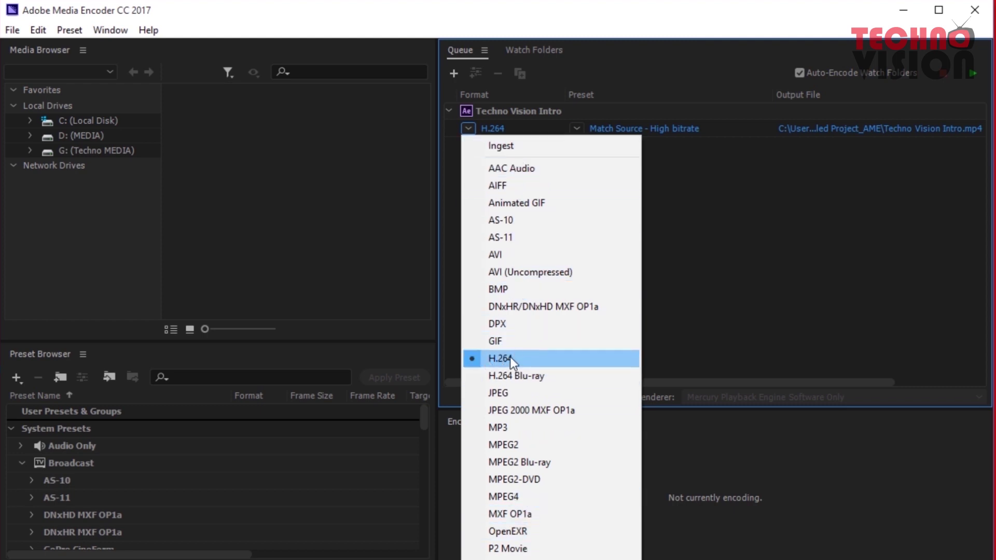
left_click(493, 357)
left_click(577, 129)
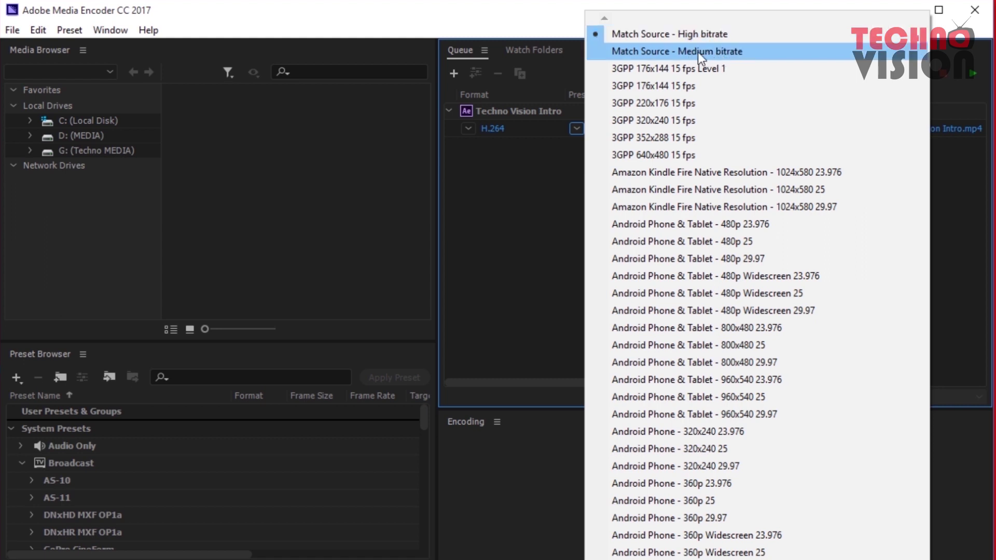
left_click(528, 230)
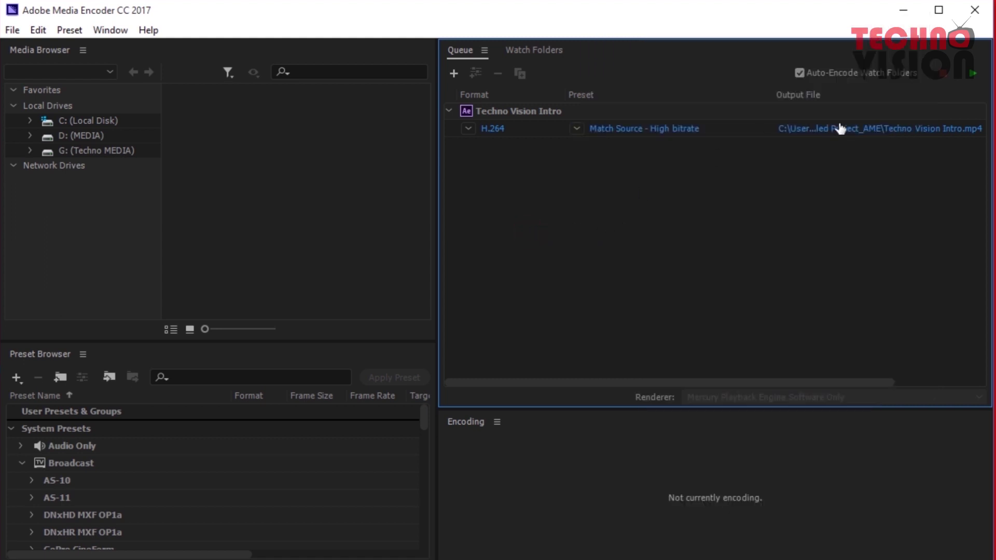
left_click(857, 129)
- Cancel the Save As dialog, leaving the output as Techno Vision Intro.mp4
left_click_drag(300, 57, 512, 78)
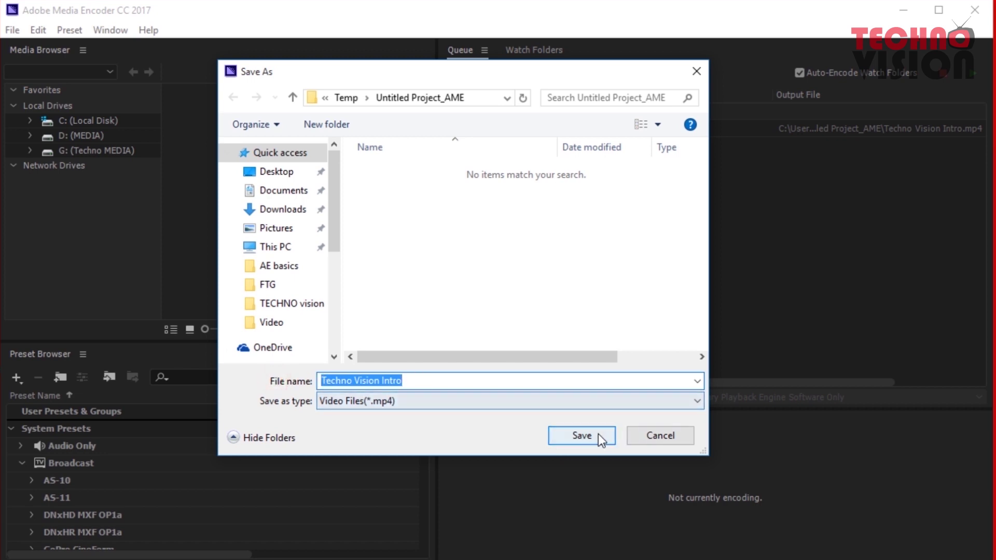
left_click(656, 438)
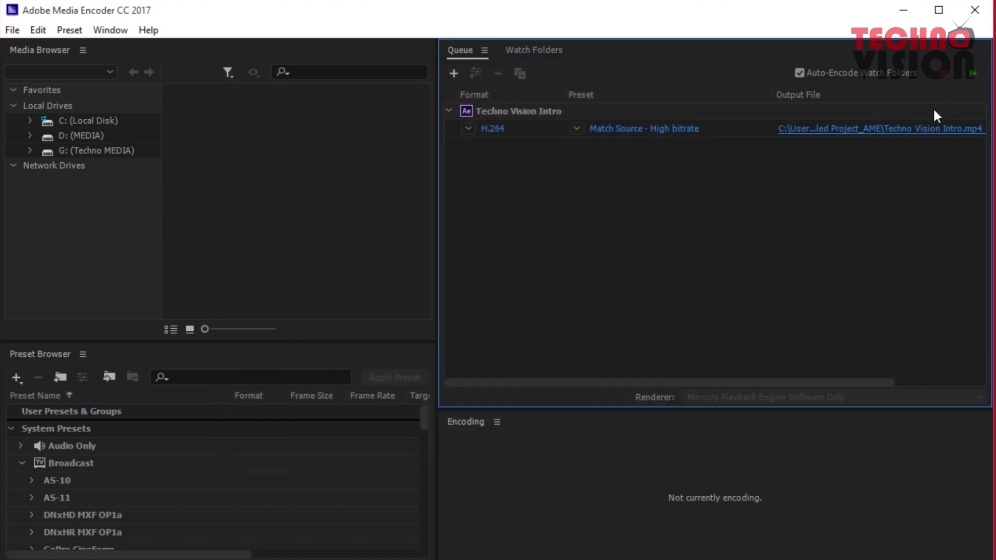
- Start the queue to encode Techno Vision Intro and enlarge the Encoding progress panel
left_click(972, 74)
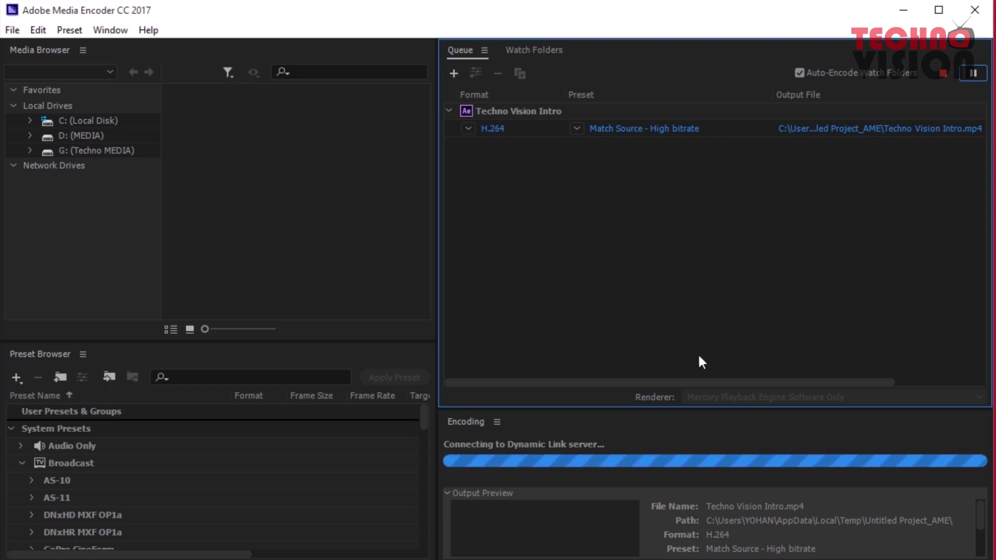
left_click_drag(634, 408, 634, 348)
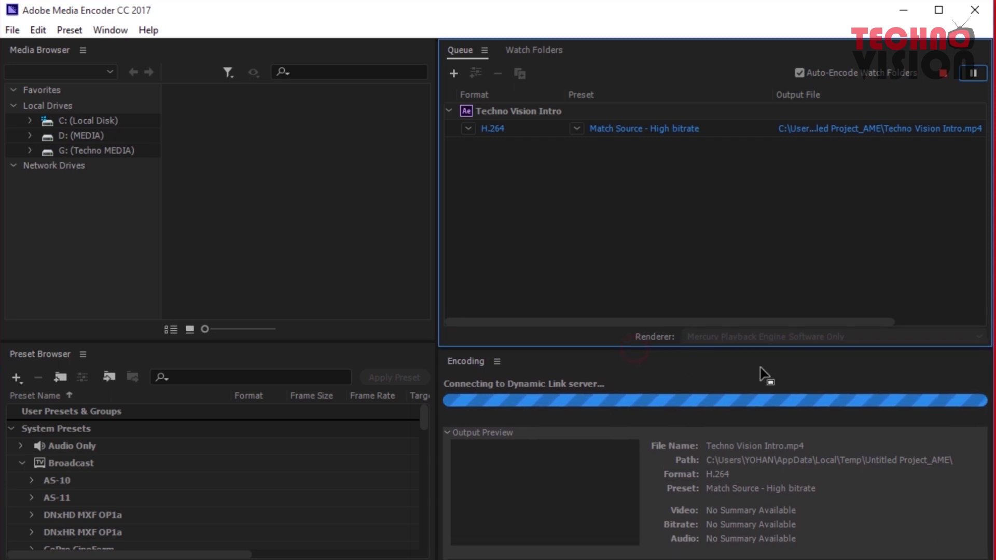